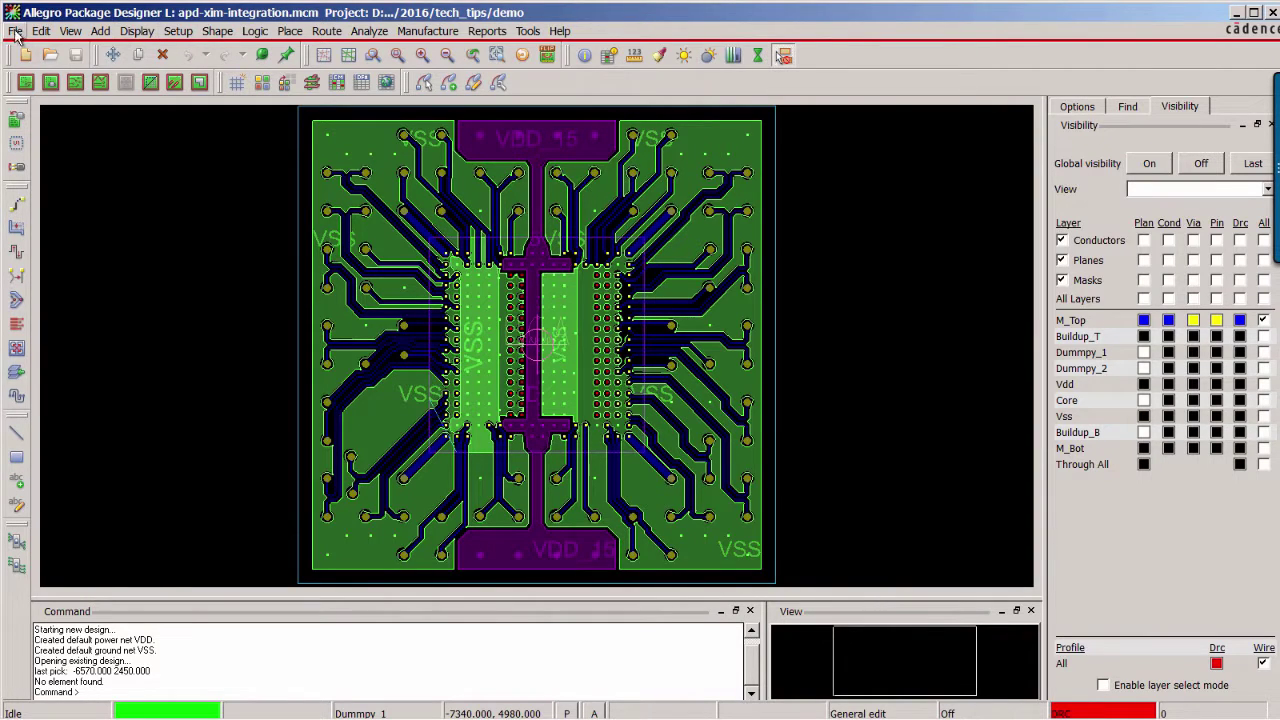
# Switch to the product edition with Package Analyze enabled
pyautogui.click(16, 33)
pyautogui.click(63, 307)
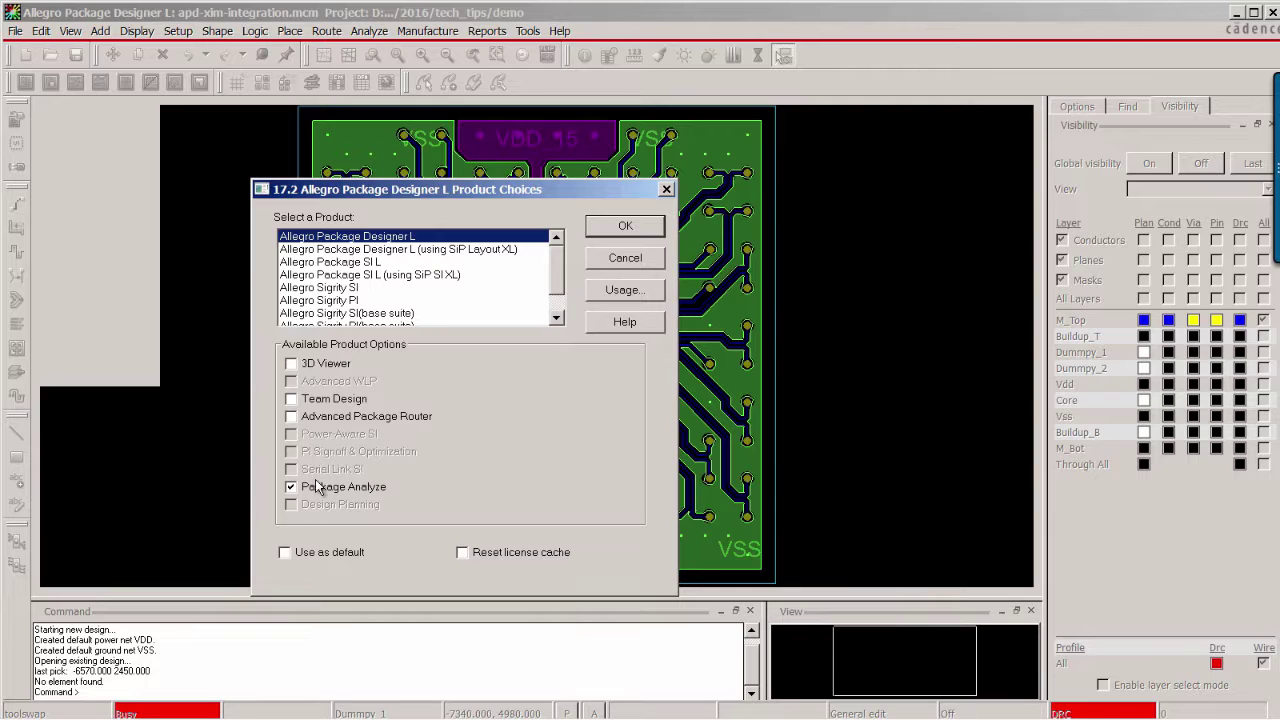
pyautogui.click(607, 230)
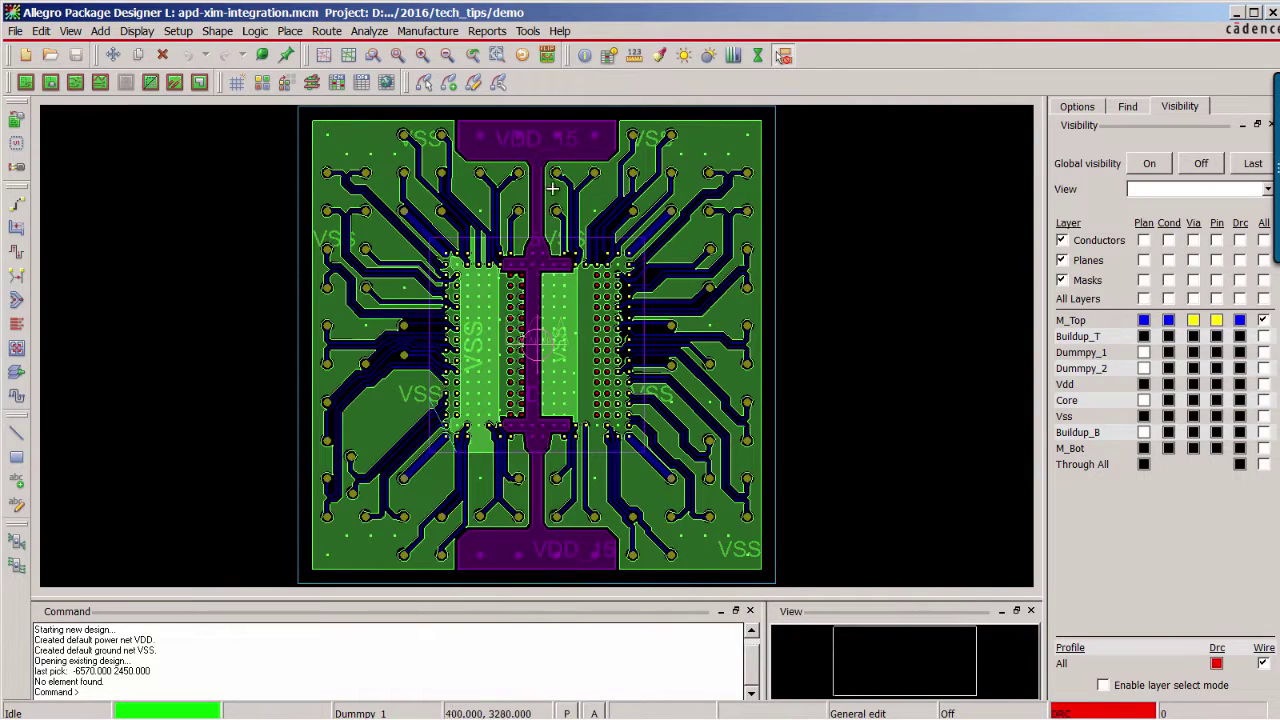
# In the Cross Section Editor, set layer DUMMY_1 to SI Ignore
pyautogui.click(314, 83)
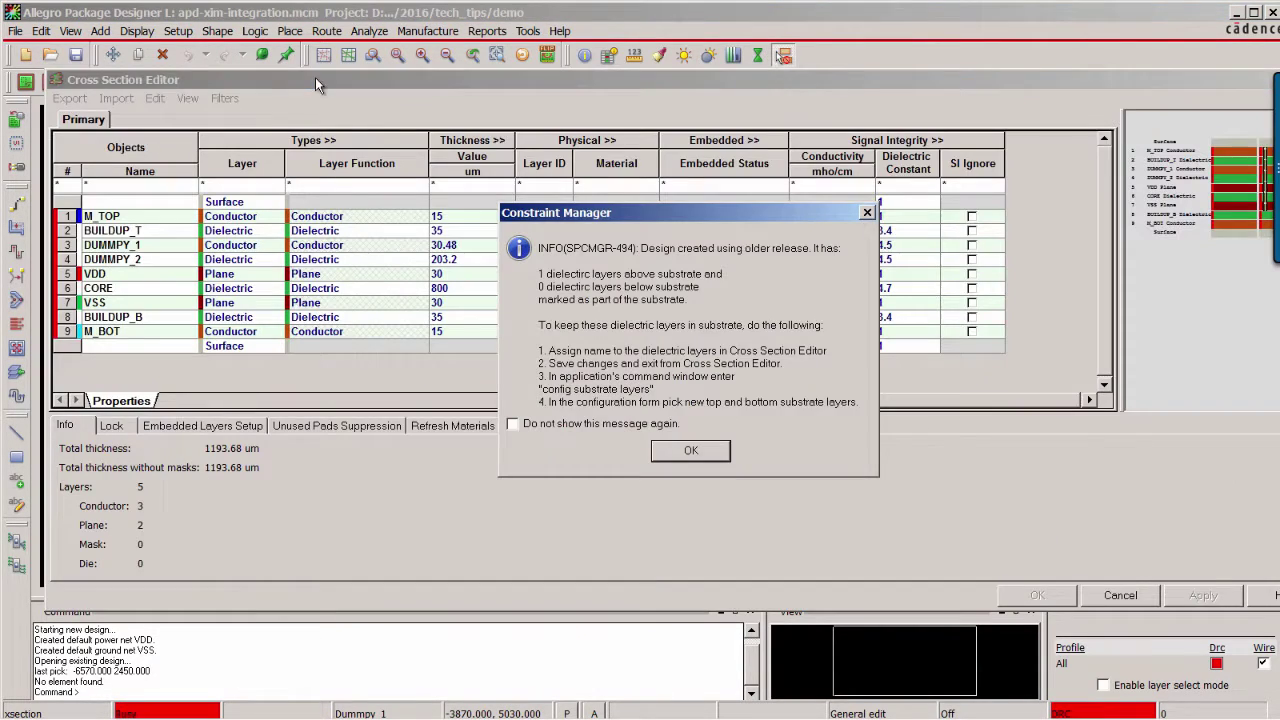
pyautogui.click(687, 452)
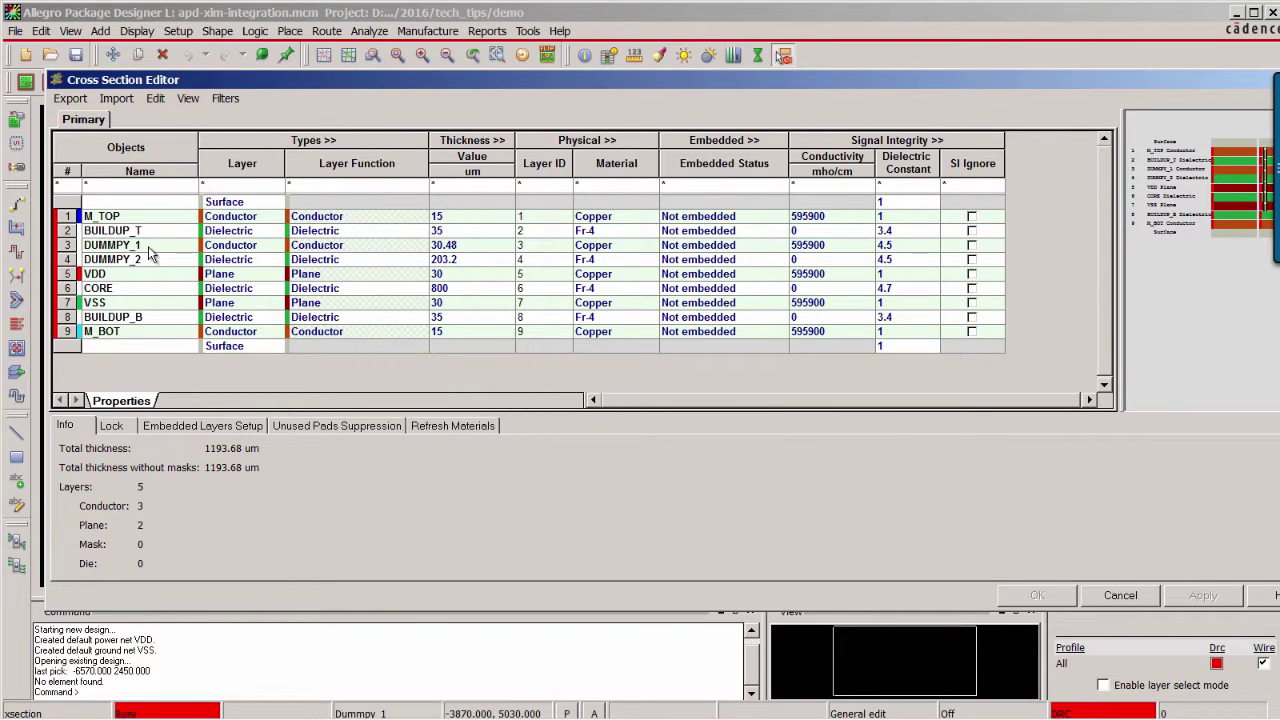
pyautogui.click(971, 246)
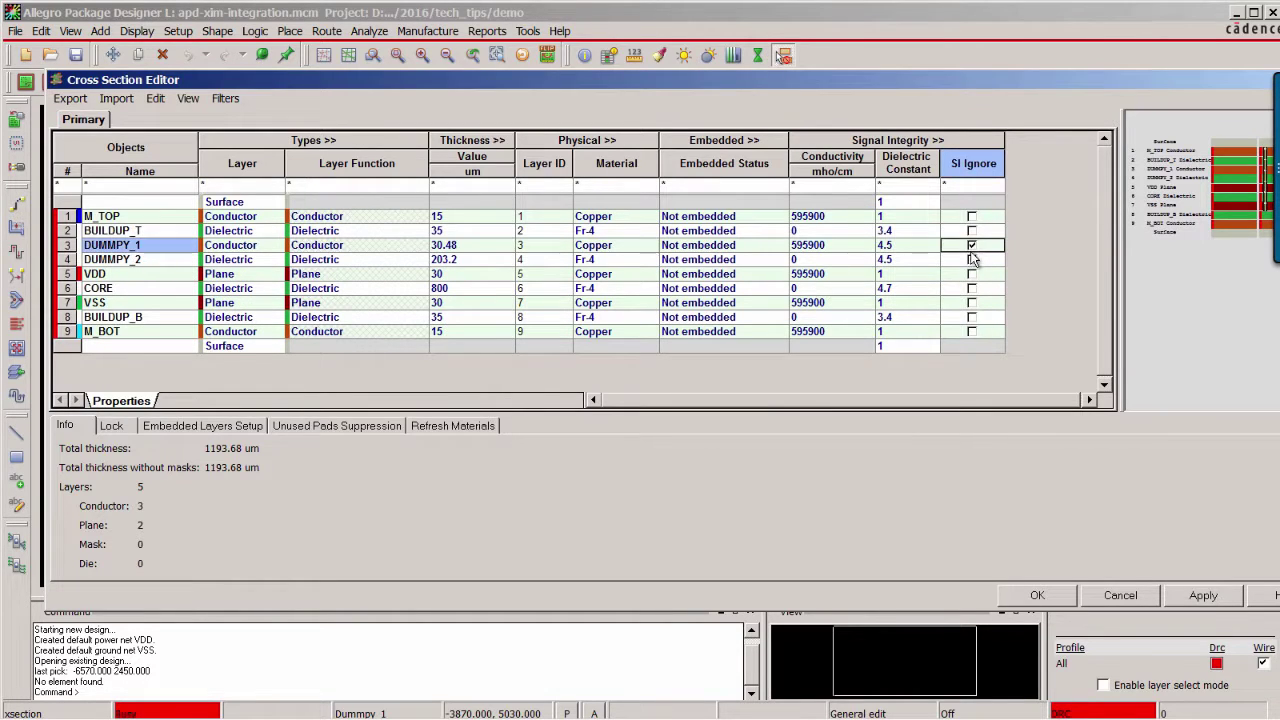
pyautogui.click(972, 260)
pyautogui.click(1040, 596)
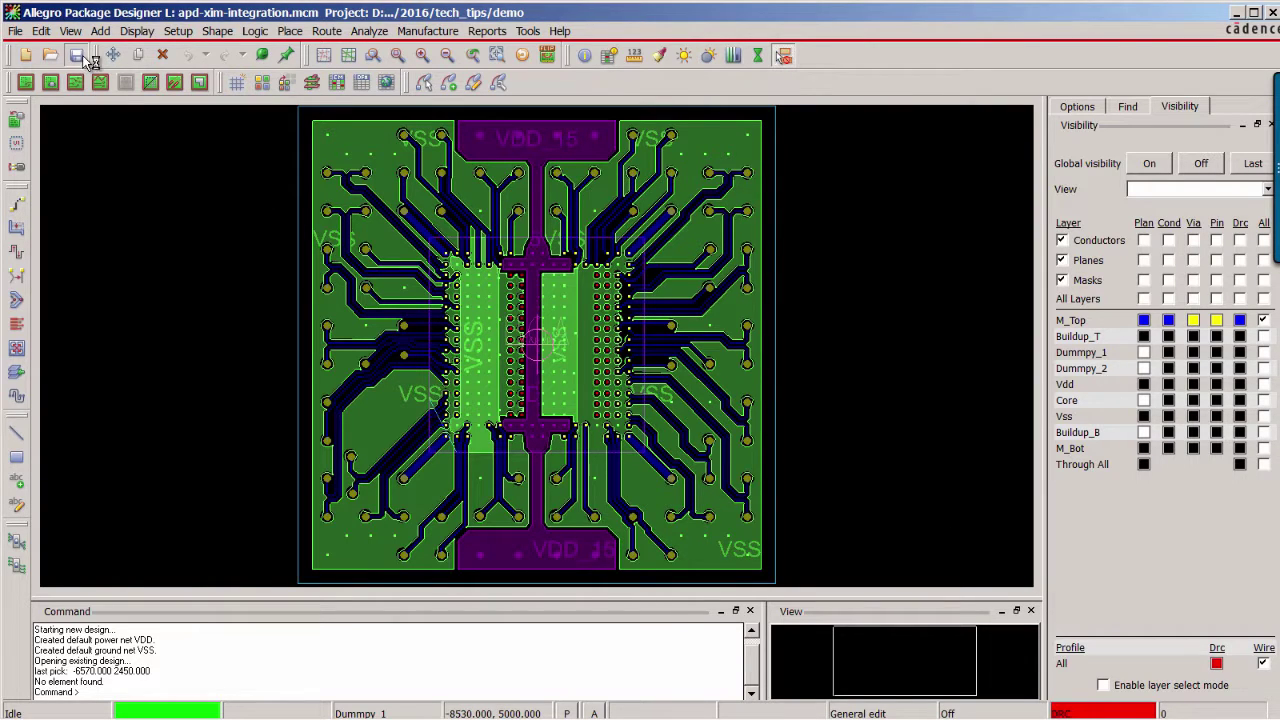
# Save the design, overwriting the existing file
pyautogui.click(80, 57)
pyautogui.click(697, 398)
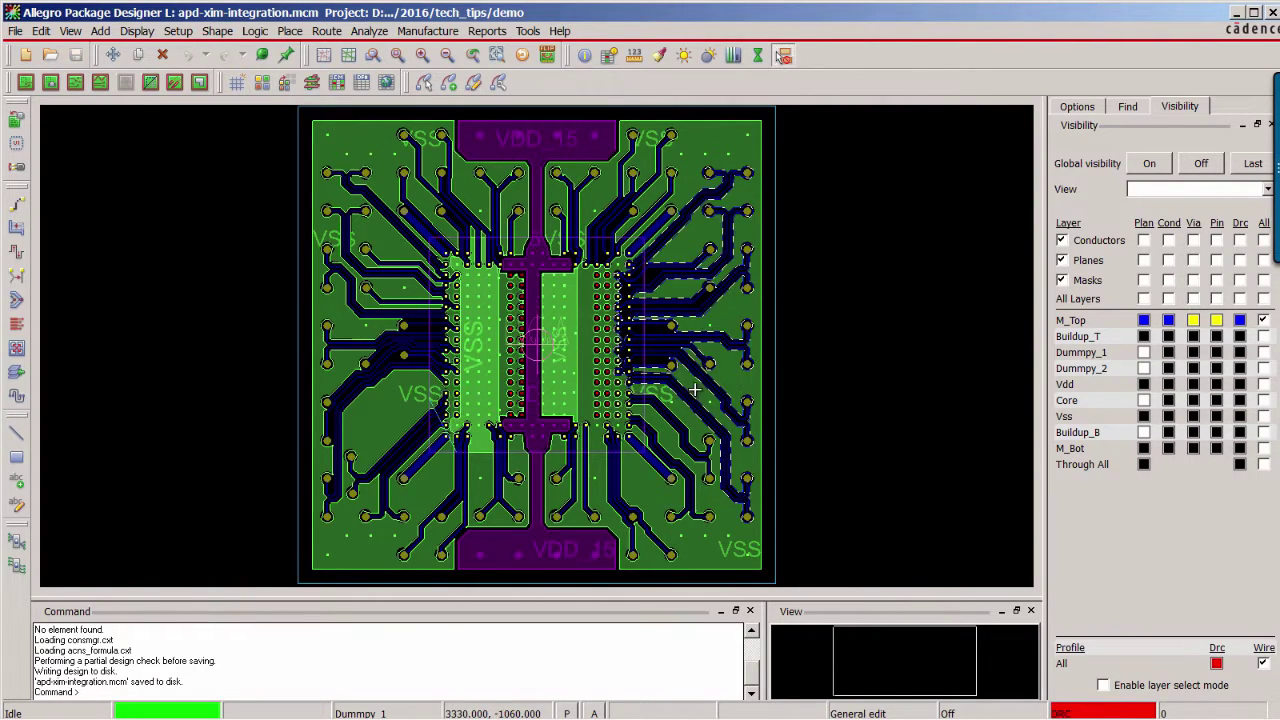
pyautogui.click(368, 31)
# Launch the XtractIM Electrical Performance Assessment and advance to the simulation setup
pyautogui.moveTo(430, 205)
pyautogui.click(540, 210)
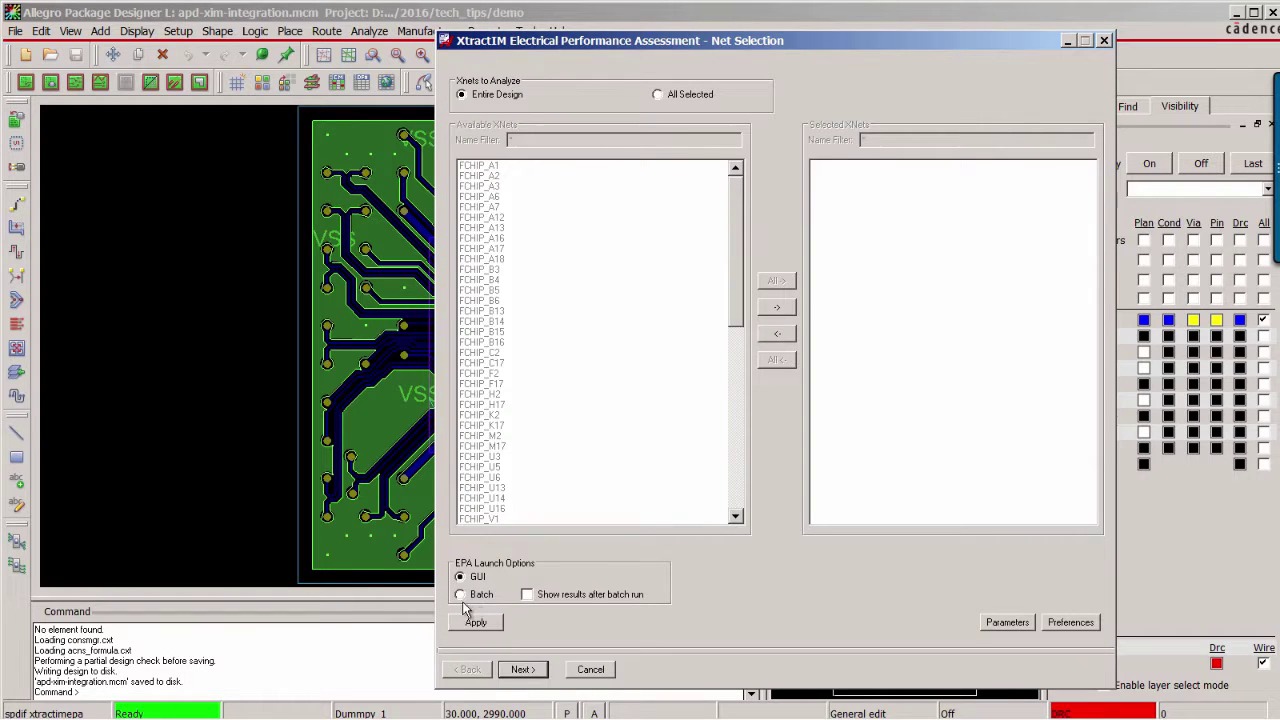
pyautogui.click(524, 669)
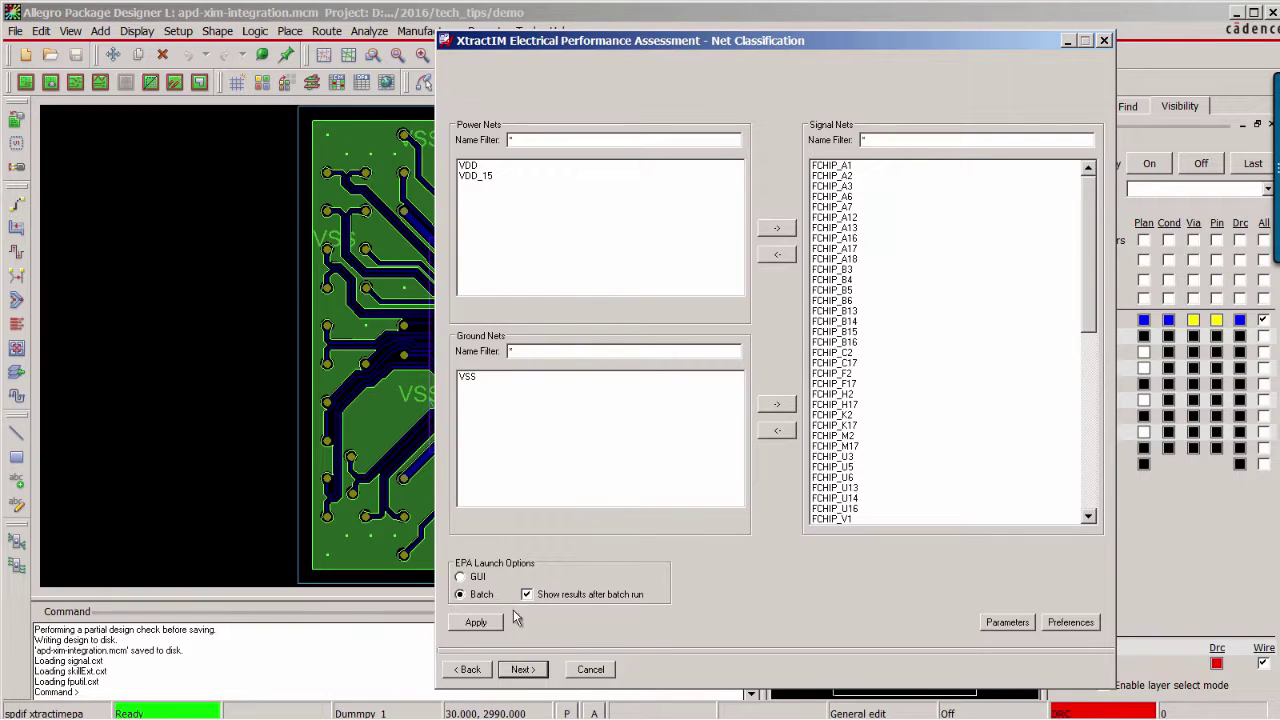
pyautogui.click(524, 669)
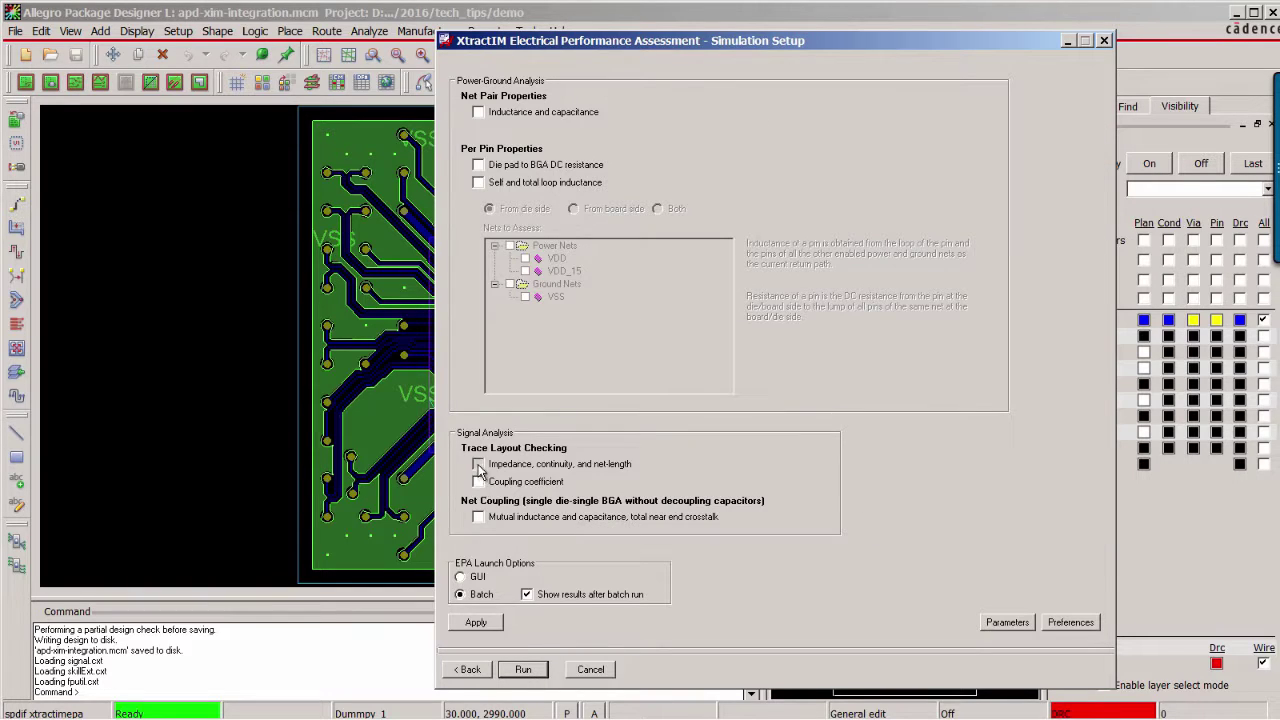
# Set FCHIP as the die component in the modeling parameters and run the simulation
pyautogui.click(1007, 622)
pyautogui.click(606, 407)
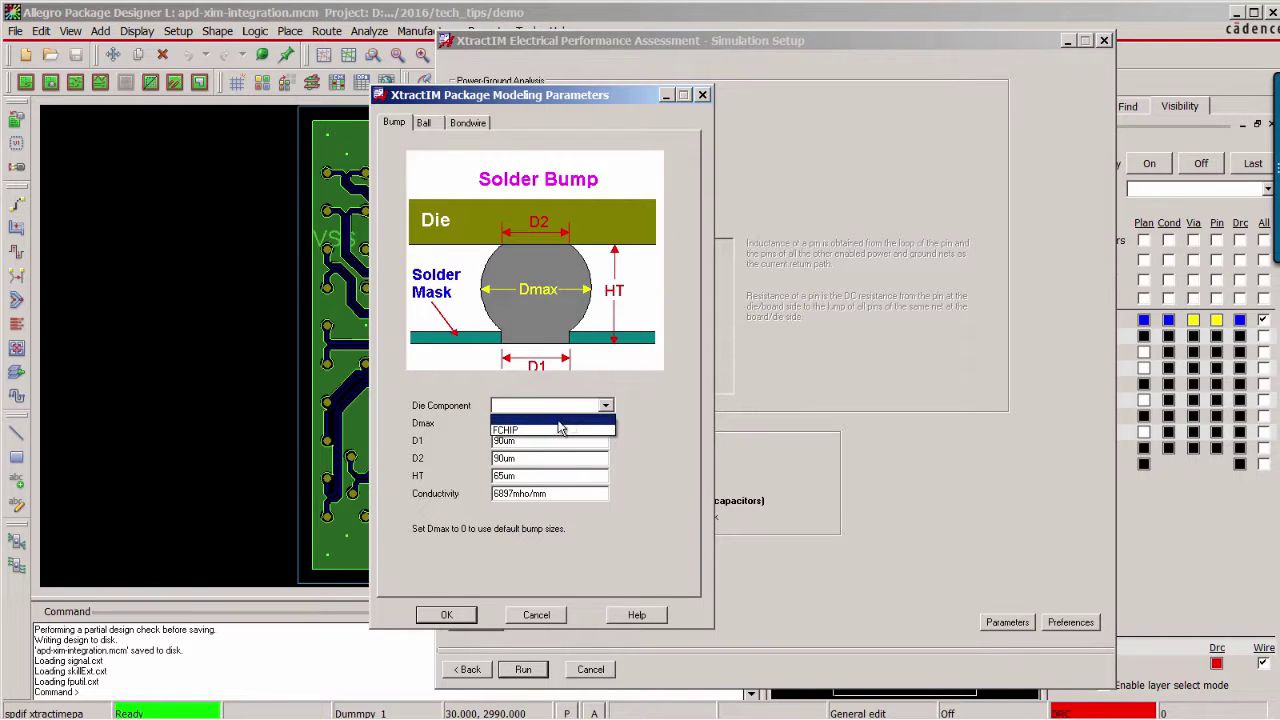
pyautogui.click(545, 424)
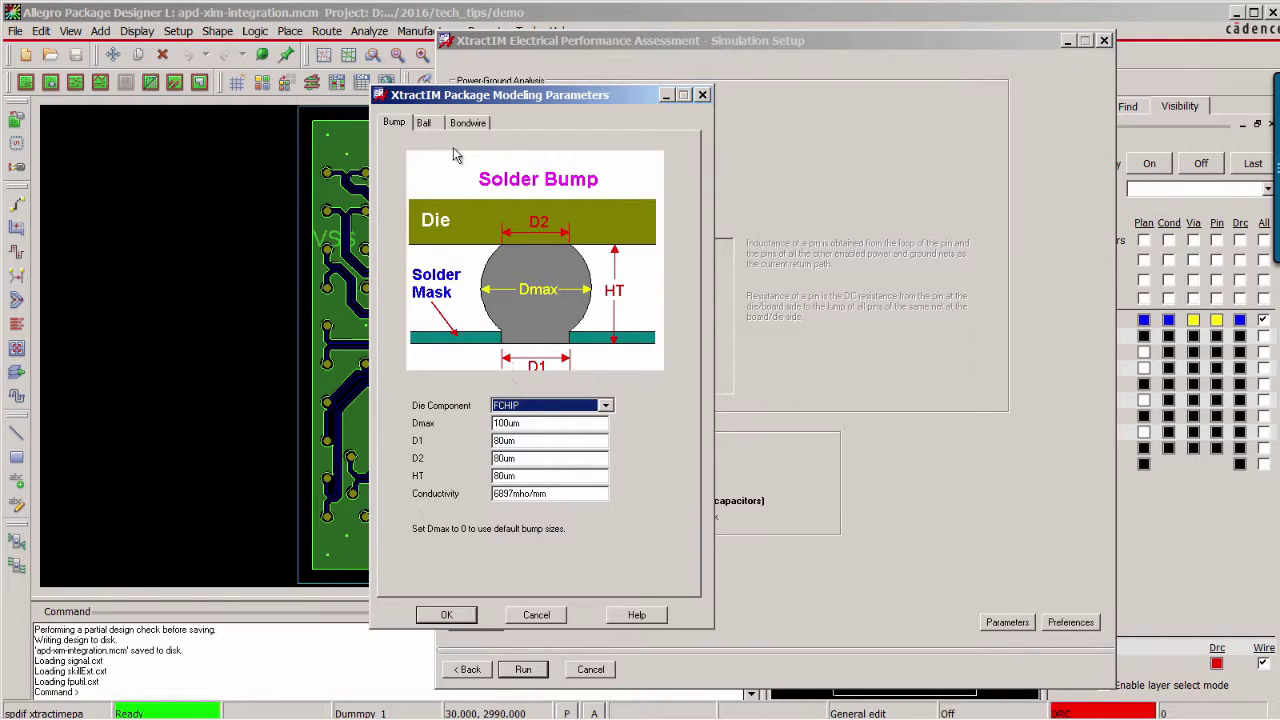
pyautogui.click(424, 124)
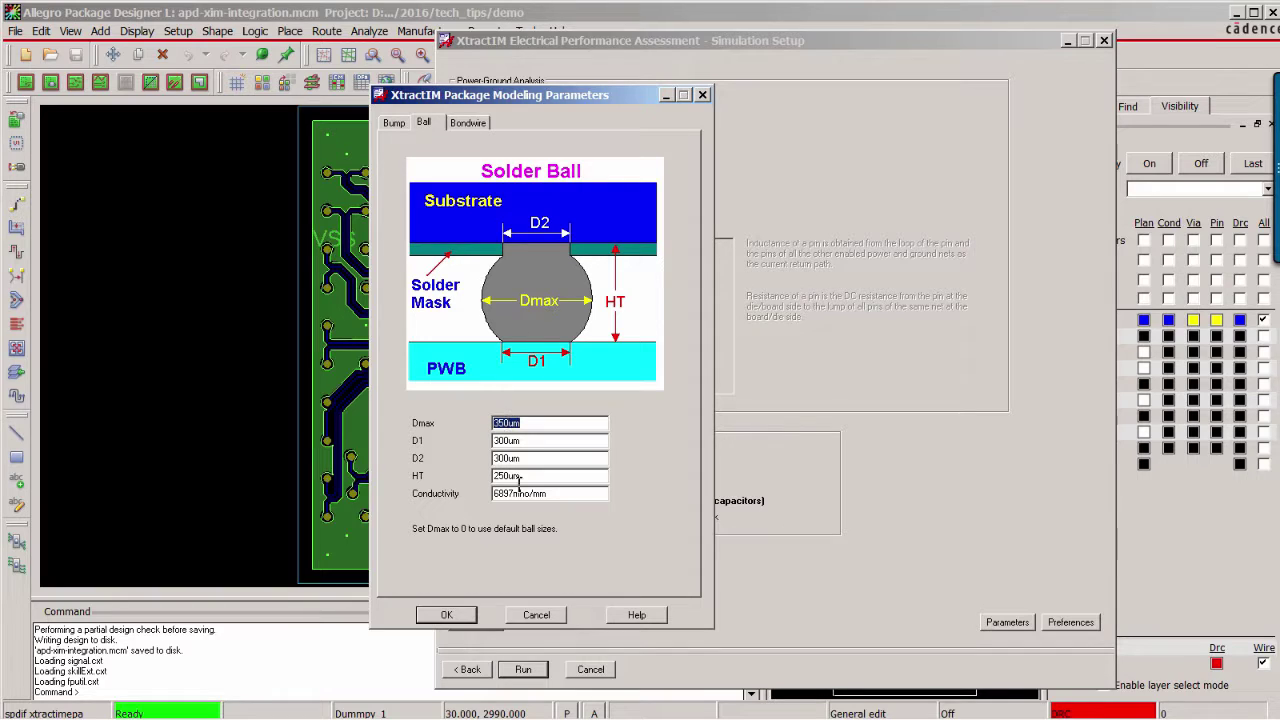
pyautogui.click(465, 123)
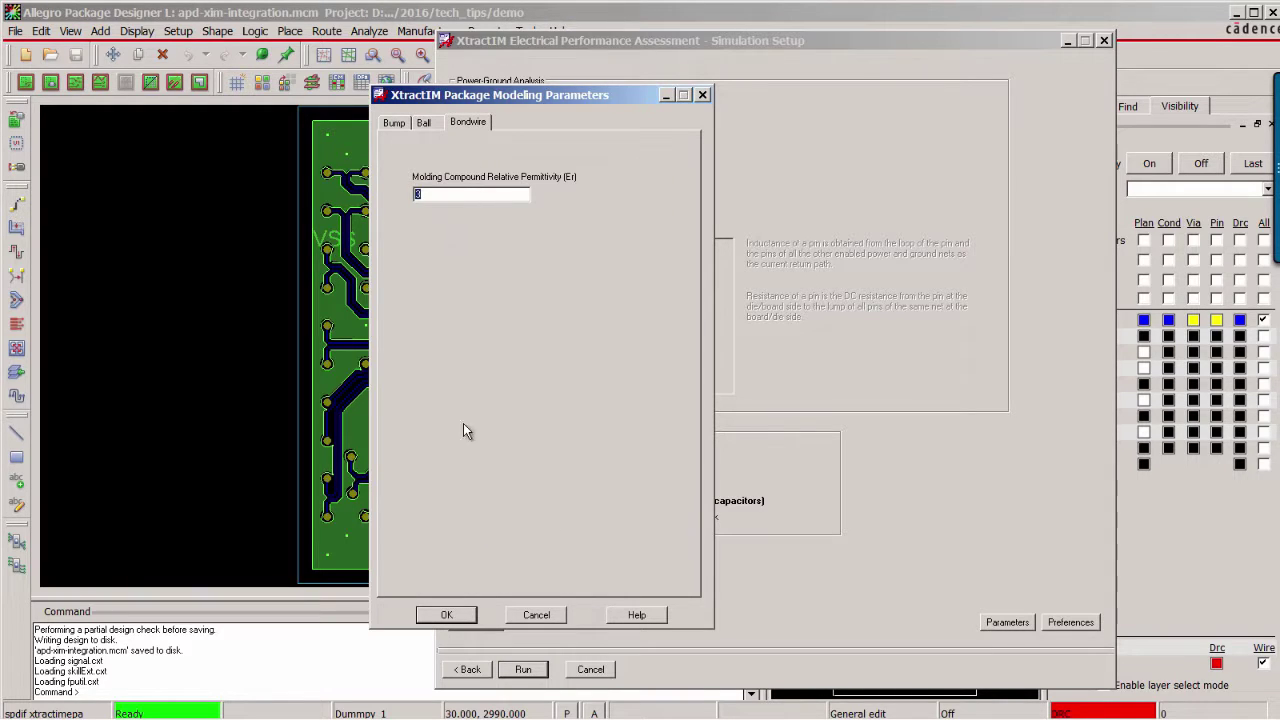
pyautogui.click(447, 615)
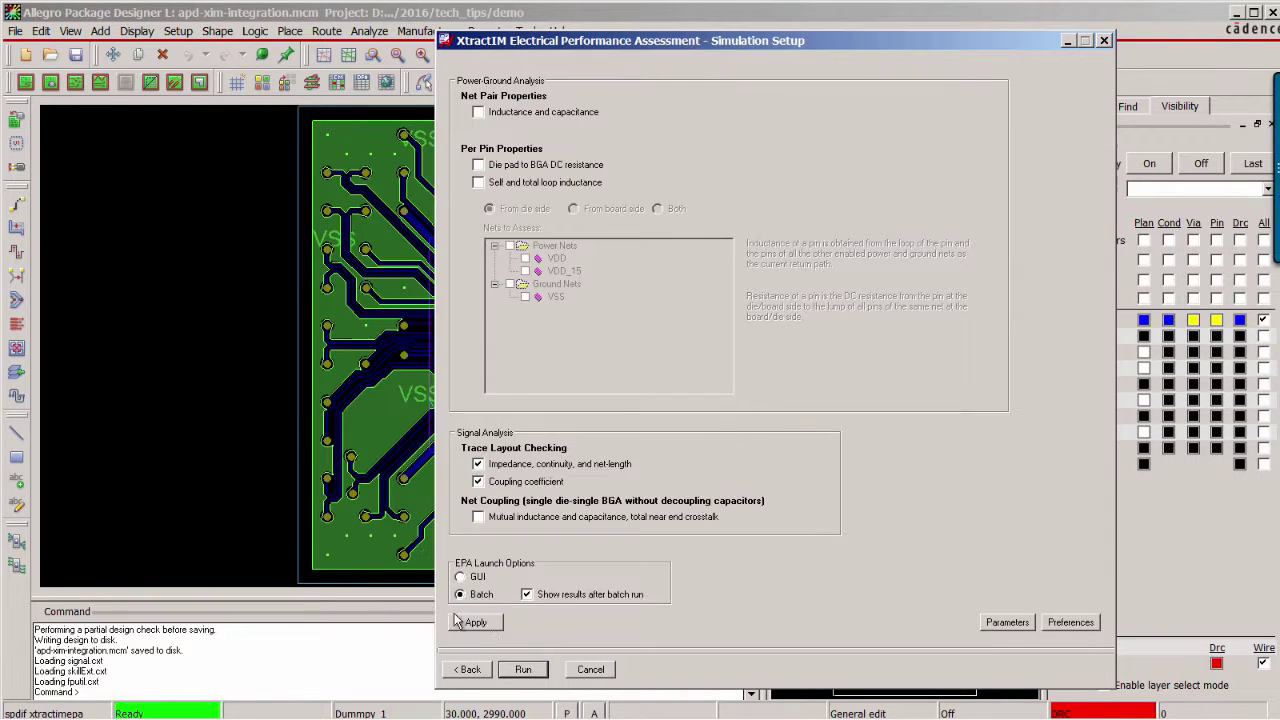
pyautogui.click(526, 675)
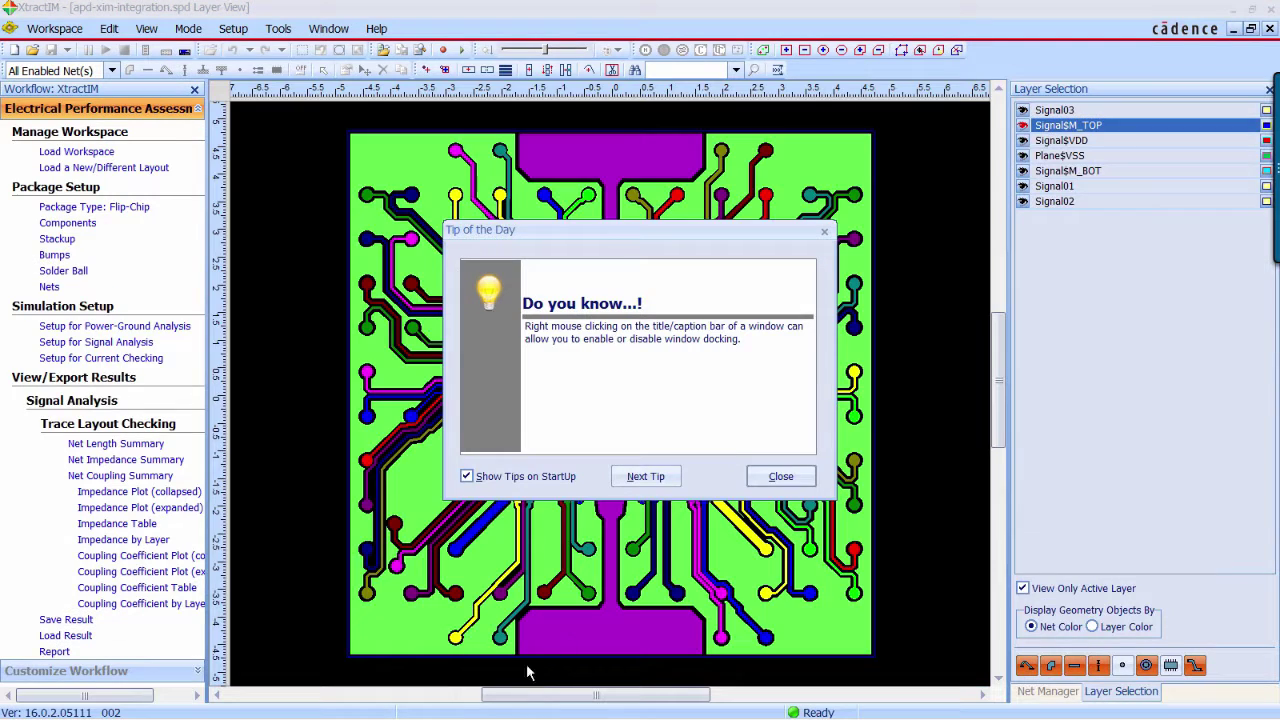
# Close the XtractIM Tip of the Day to reveal the collapsed impedance plot
pyautogui.click(780, 479)
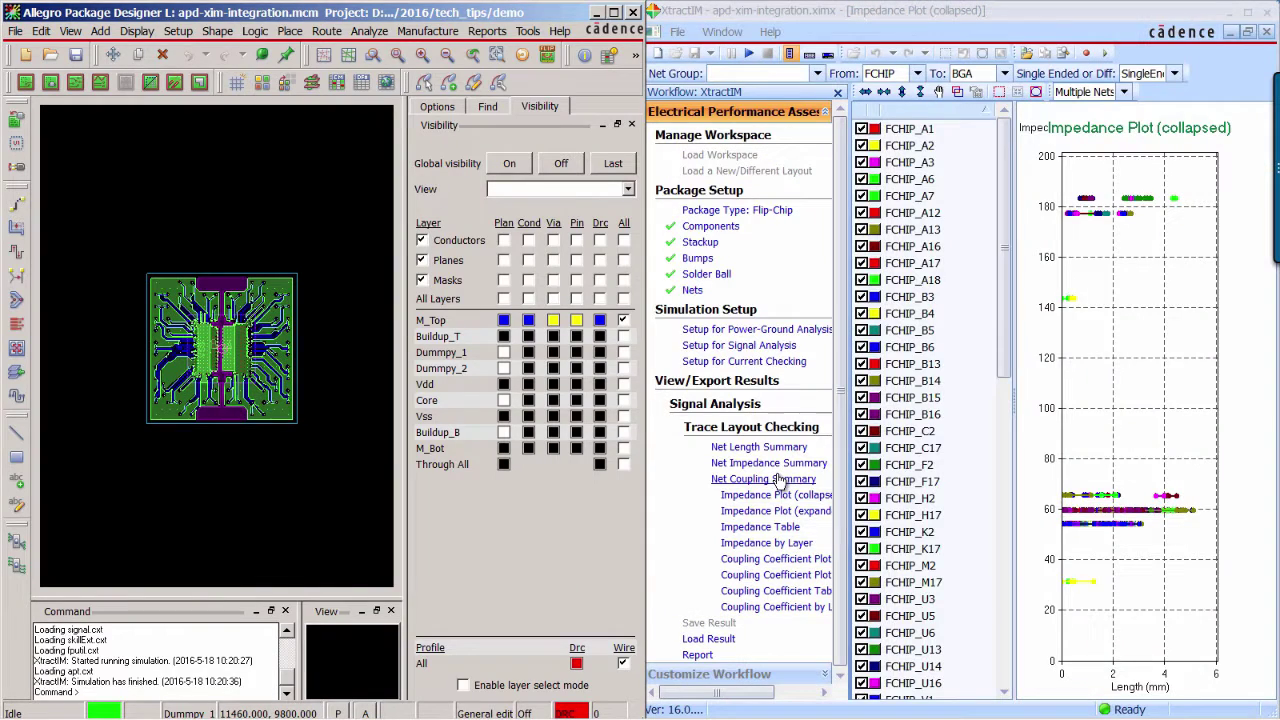
# Show Impedance by Layer in XtractIM and zoom into the red high-impedance M_TOP segments
pyautogui.click(780, 542)
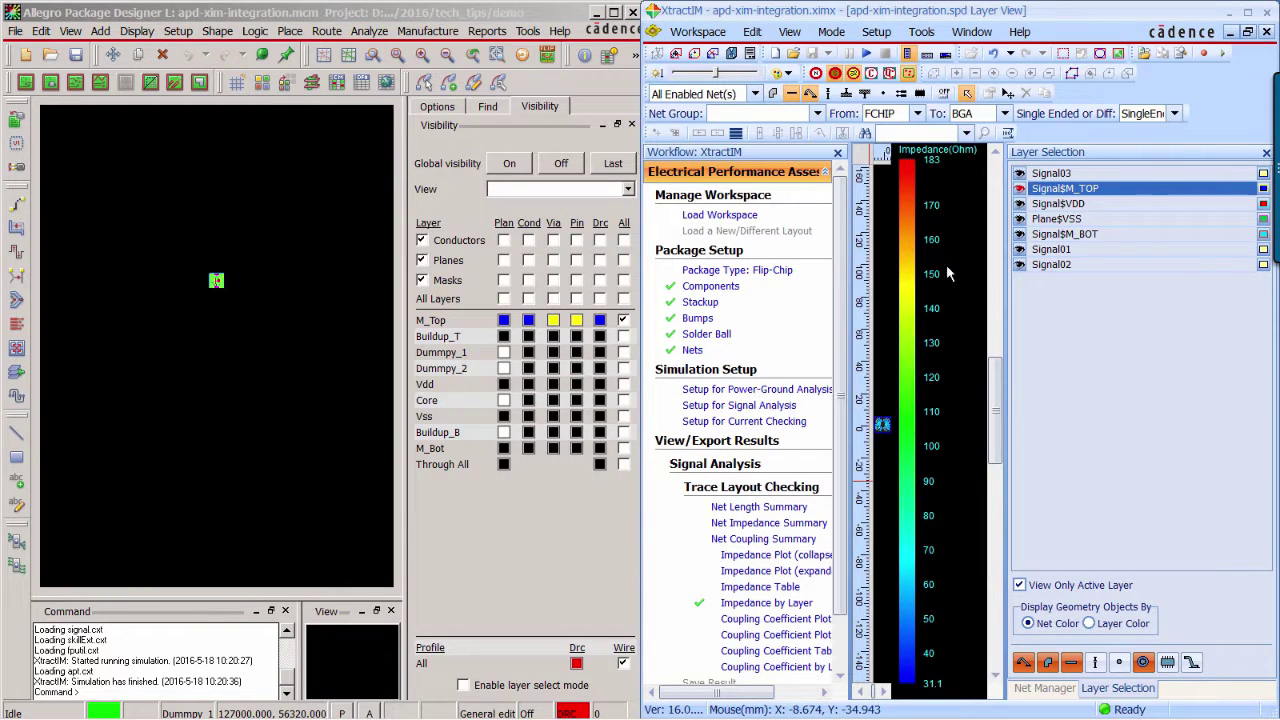
pyautogui.click(906, 54)
pyautogui.moveTo(1006, 307); pyautogui.dragTo(1136, 323)
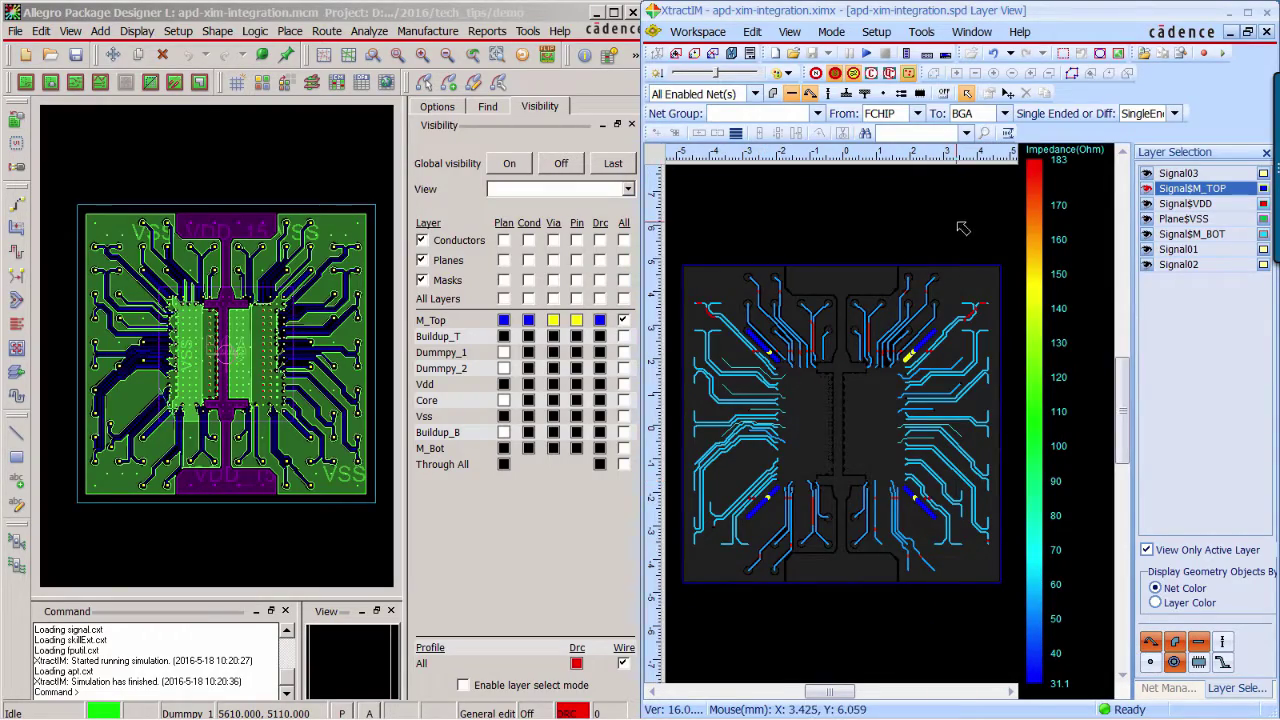
pyautogui.moveTo(938, 348)
pyautogui.scroll(3, 938, 348)
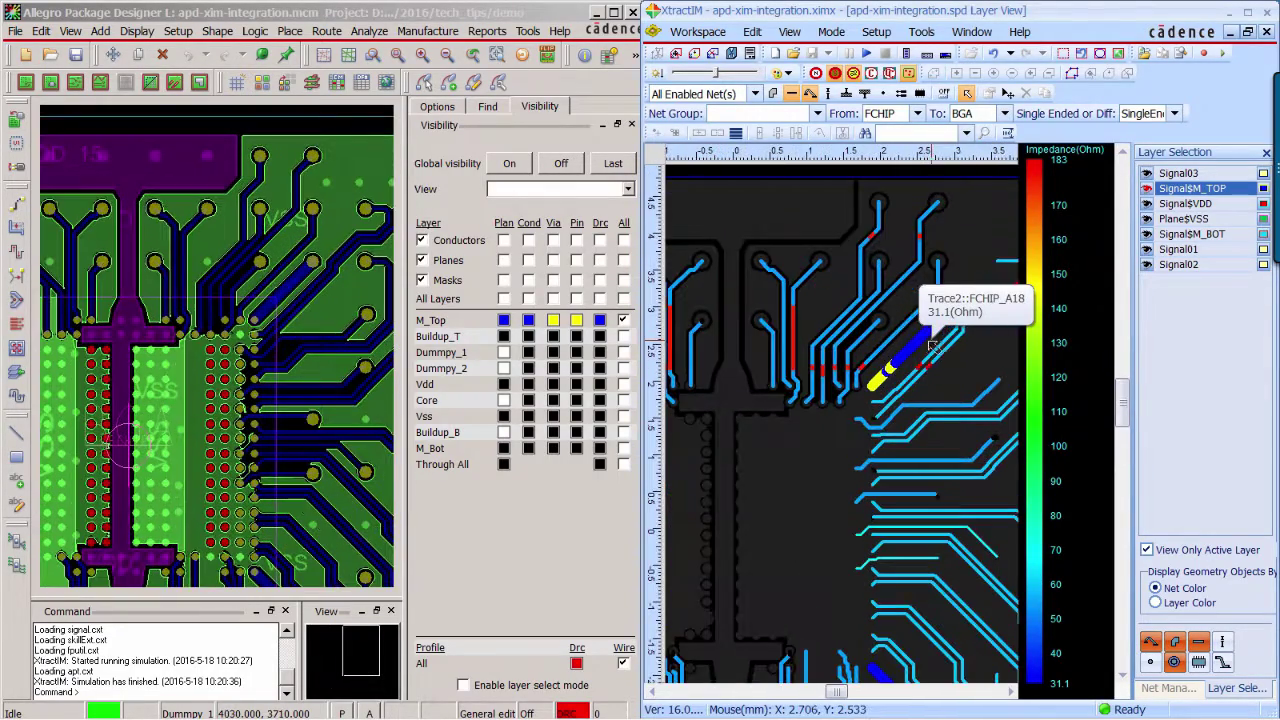
pyautogui.moveTo(800, 340)
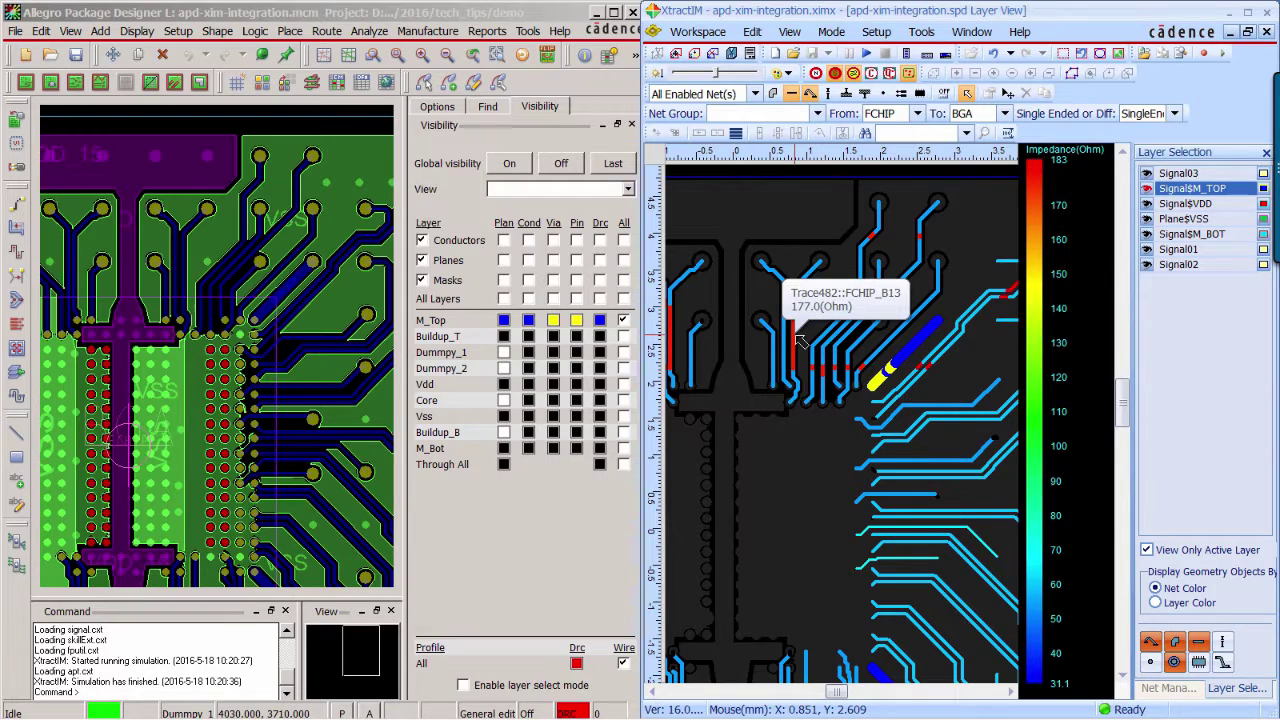
# Make the Vdd conductor layer visible in Allegro and widen the design canvas
pyautogui.click(369, 131)
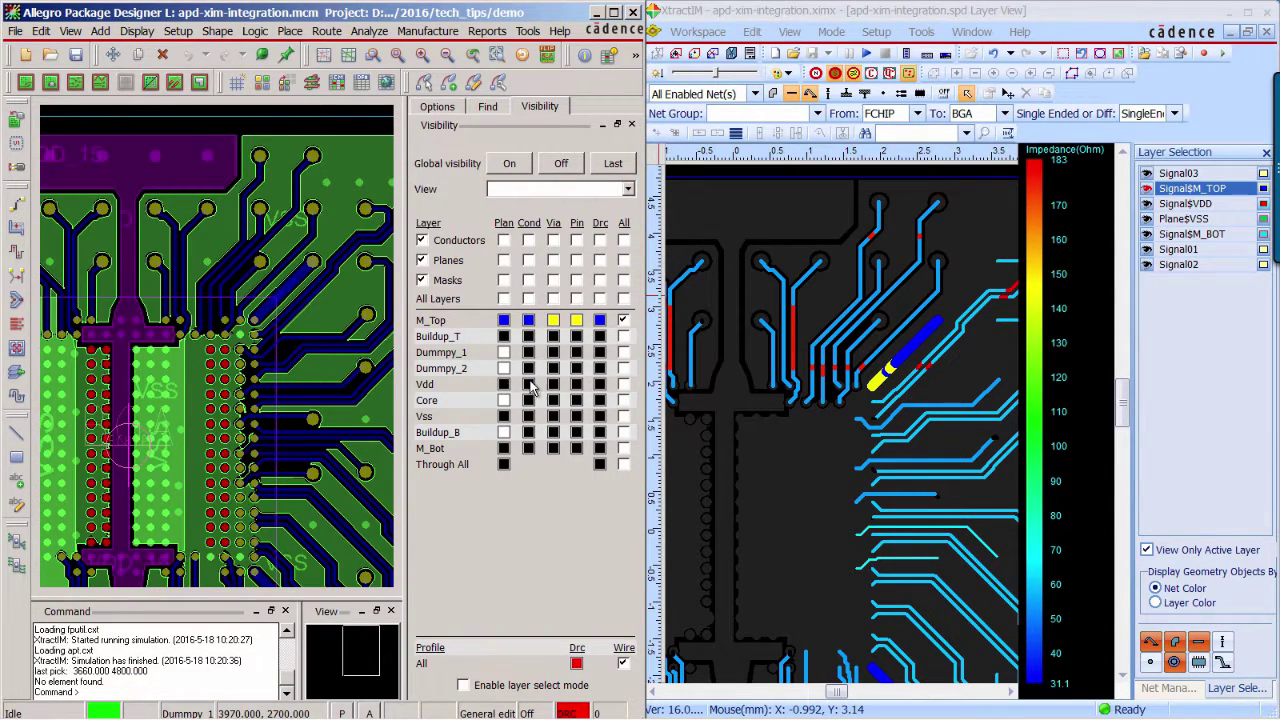
pyautogui.click(530, 386)
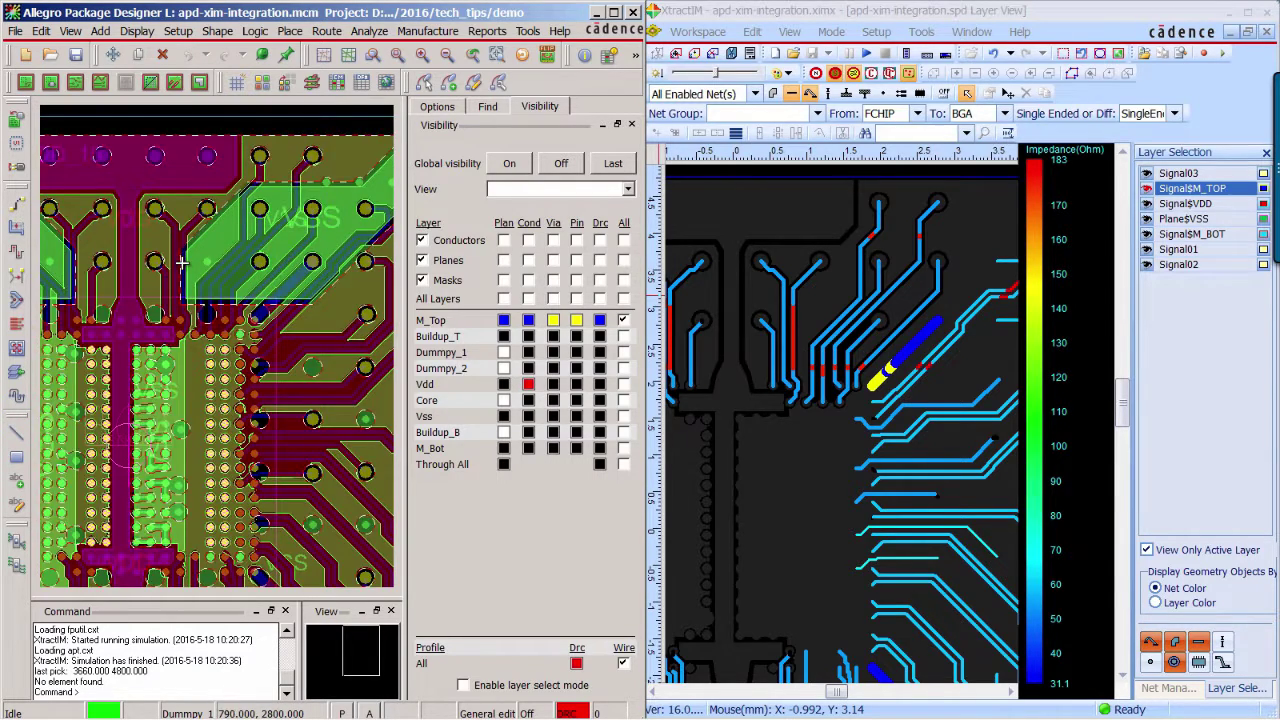
pyautogui.scroll(2, 183, 262)
pyautogui.scroll(2, 183, 262)
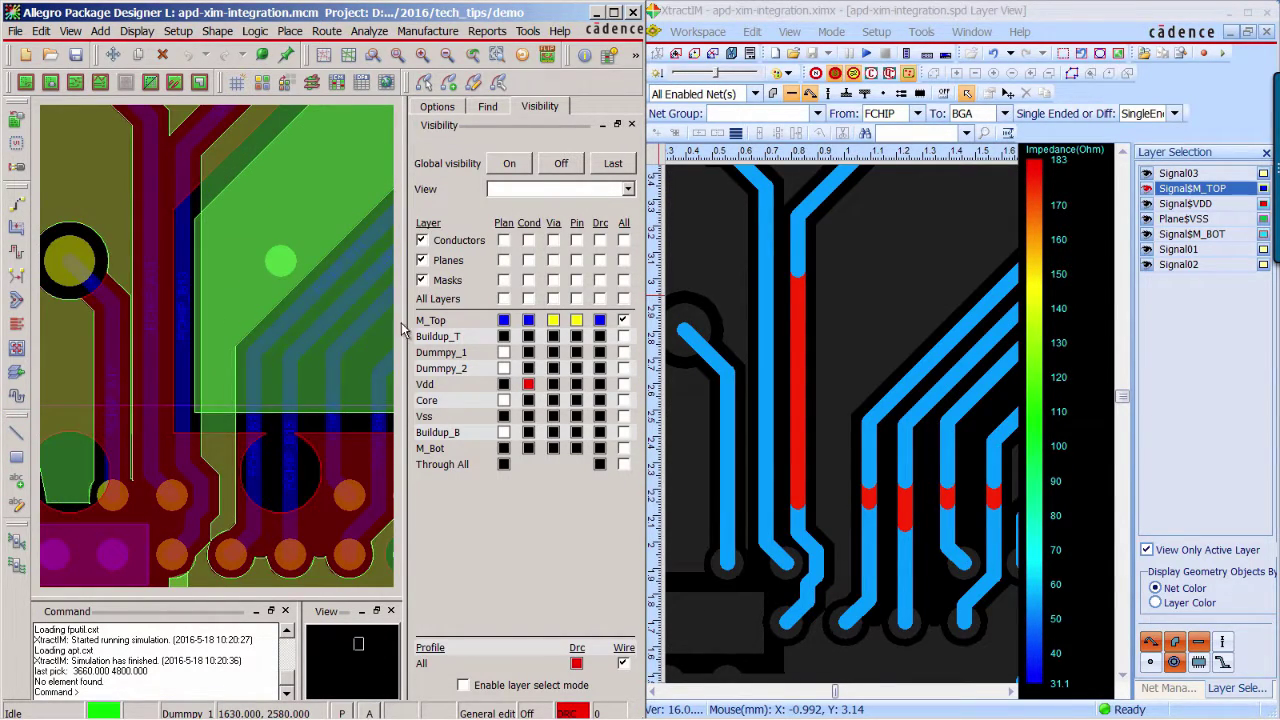
pyautogui.moveTo(404, 321); pyautogui.dragTo(464, 338)
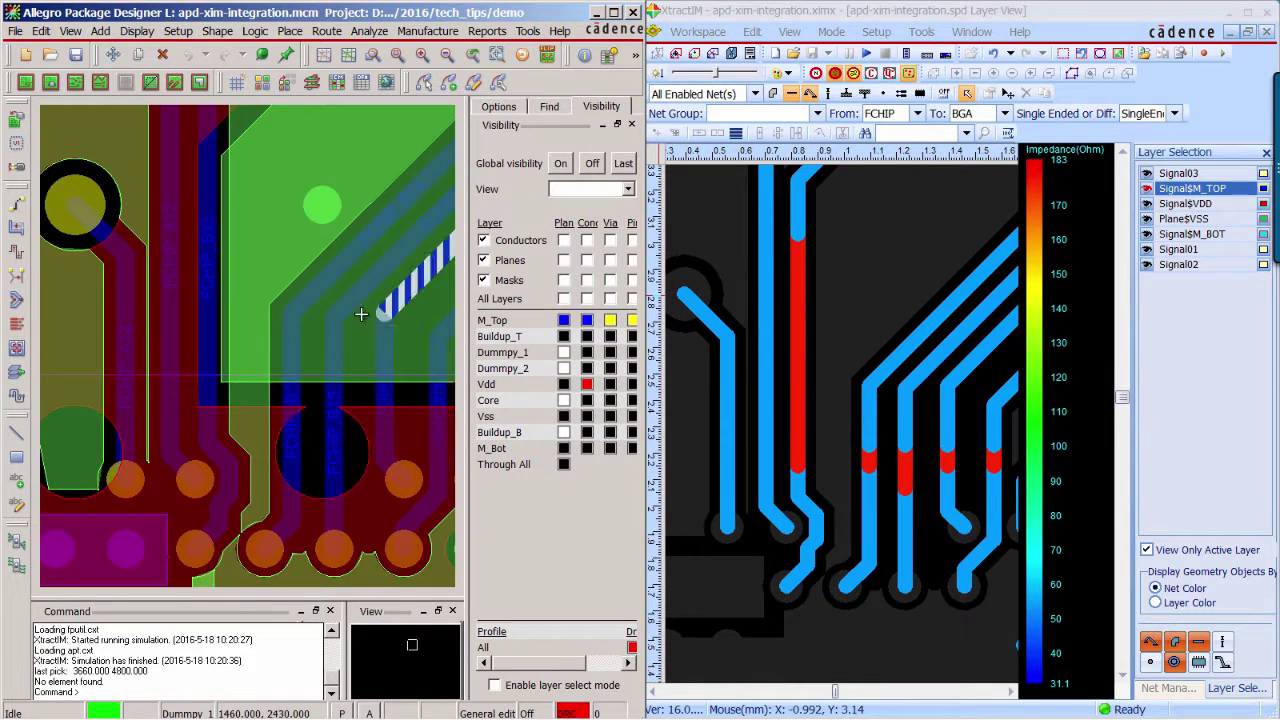
# Slide the FCHIP_B13 trace and one neighbouring trace to new positions
pyautogui.click(15, 229)
pyautogui.click(177, 306)
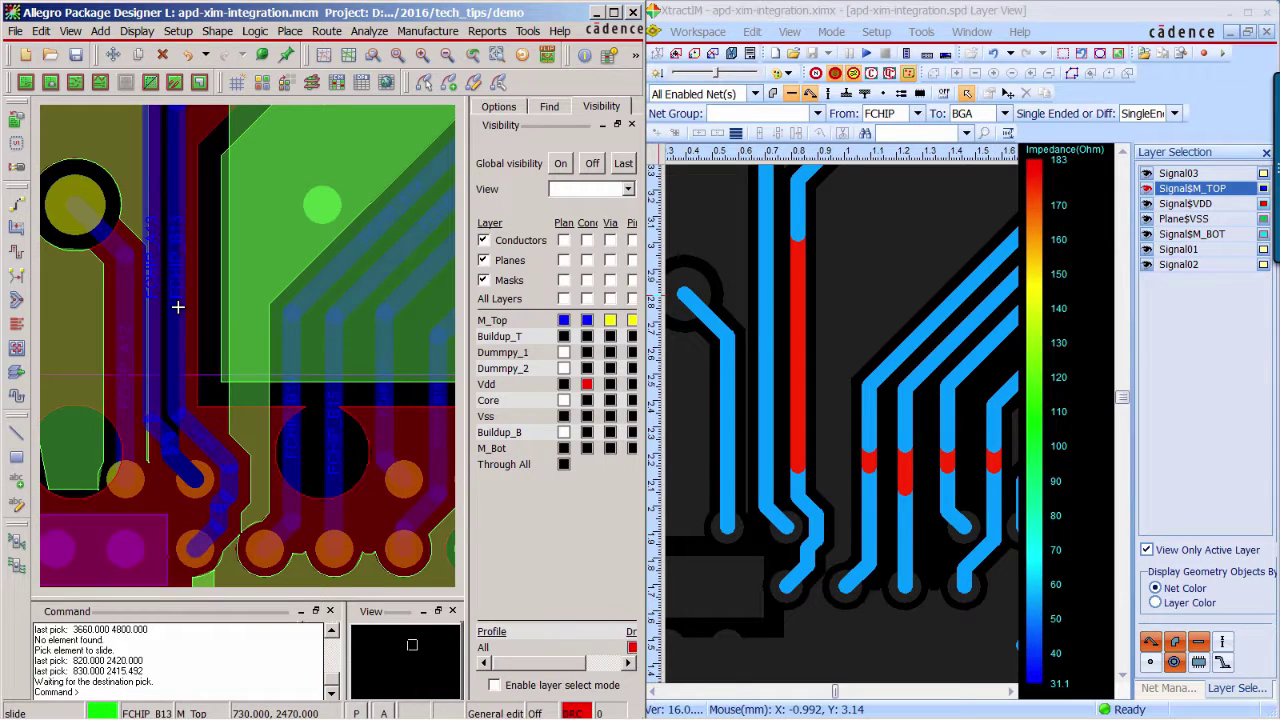
pyautogui.click(103, 319)
pyautogui.click(150, 312)
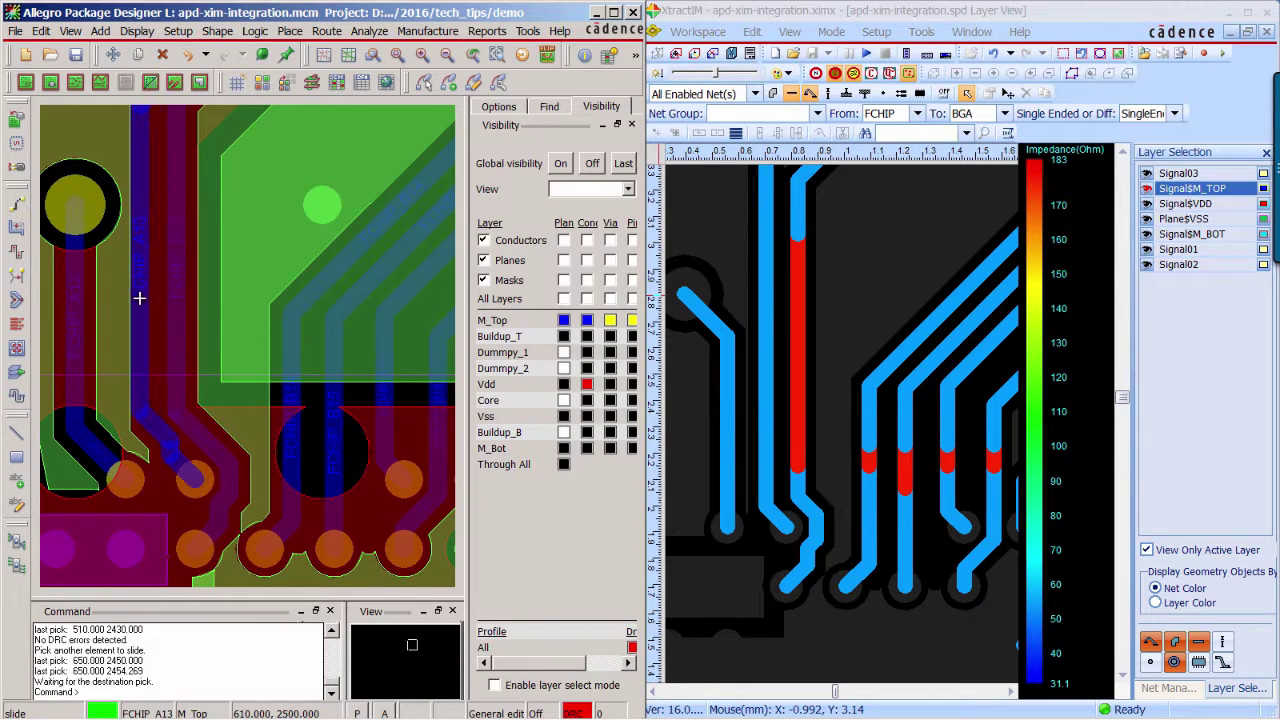
pyautogui.click(123, 313)
pyautogui.rightClick(160, 298)
pyautogui.click(184, 306)
# Hide the green plane layers in Allegro
pyautogui.scroll(-3, 367, 308)
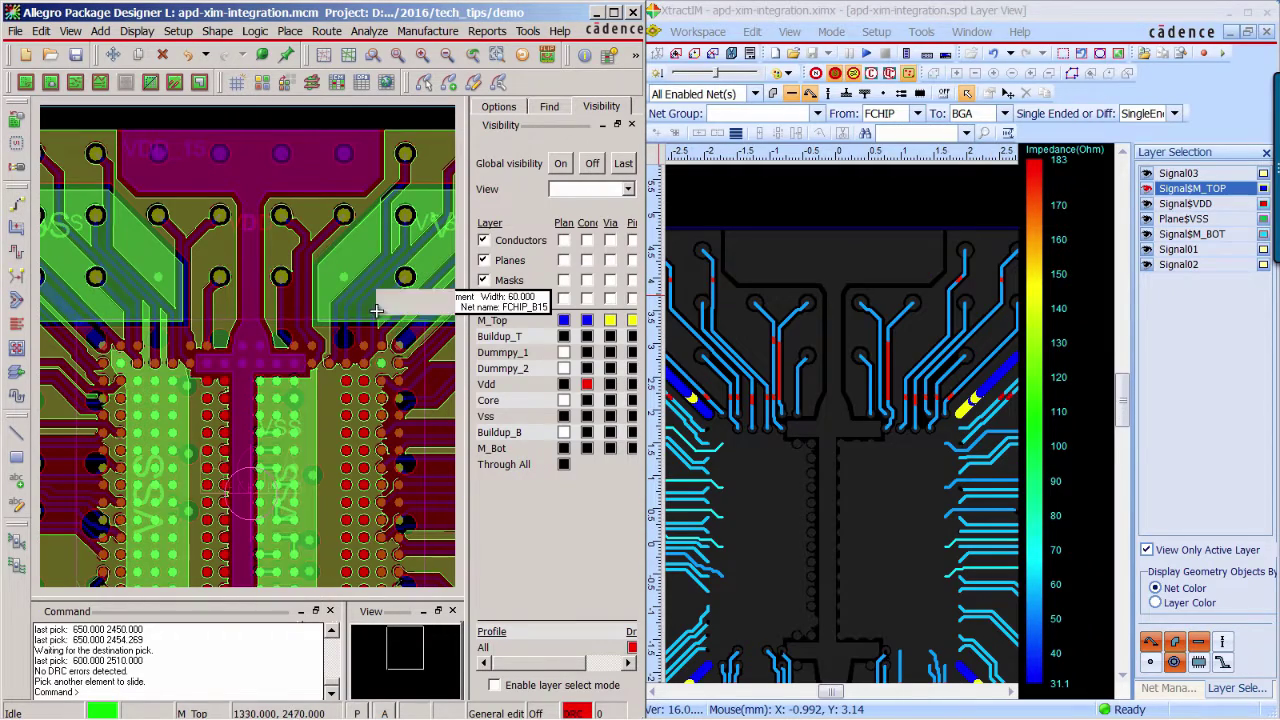
pyautogui.click(585, 398)
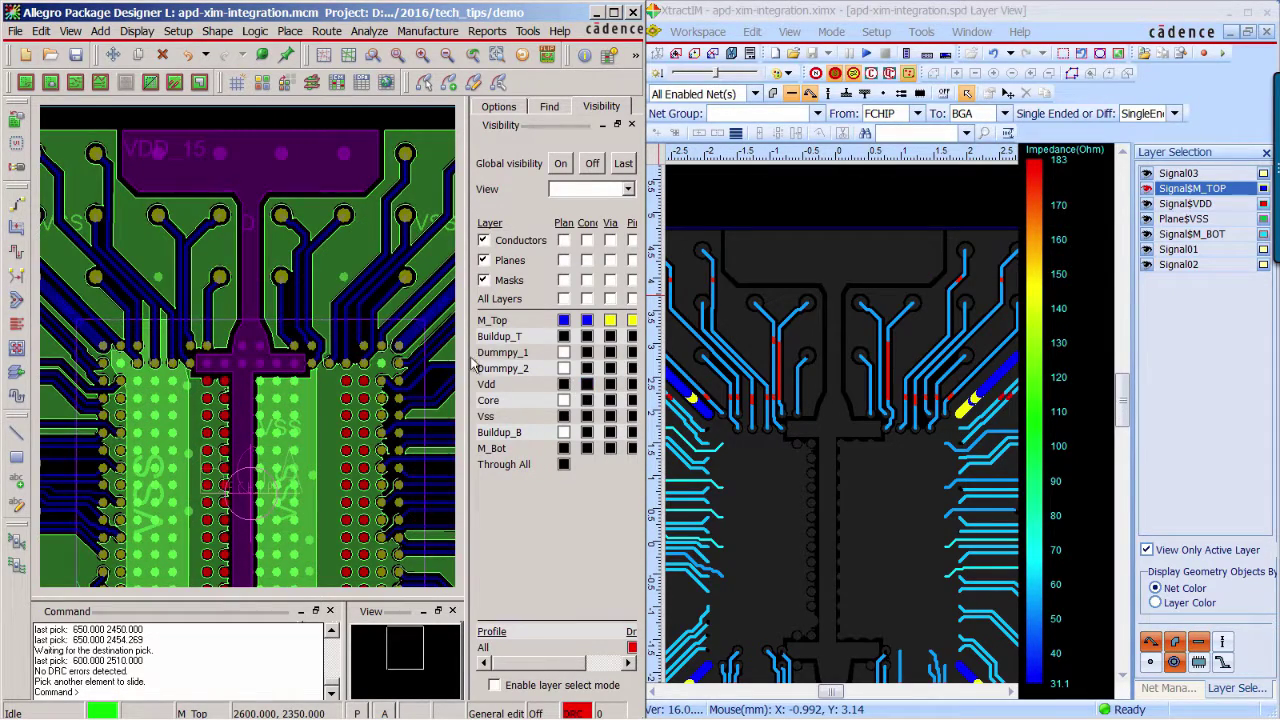
pyautogui.keyDown('shift'); pyautogui.hscroll(2, 426, 314); pyautogui.keyUp('shift')
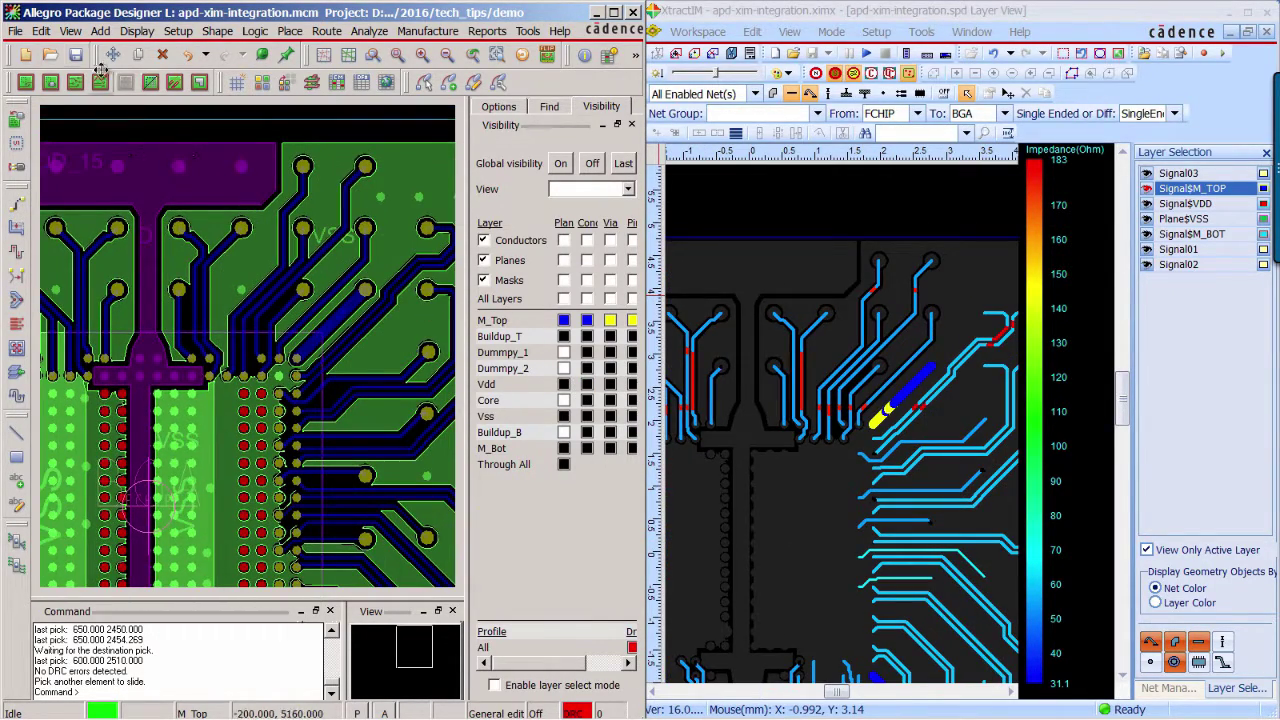
# Use Edit > Change on Conductor/M_Top to widen the first trace to 50.000
pyautogui.click(38, 32)
pyautogui.click(70, 176)
pyautogui.click(495, 107)
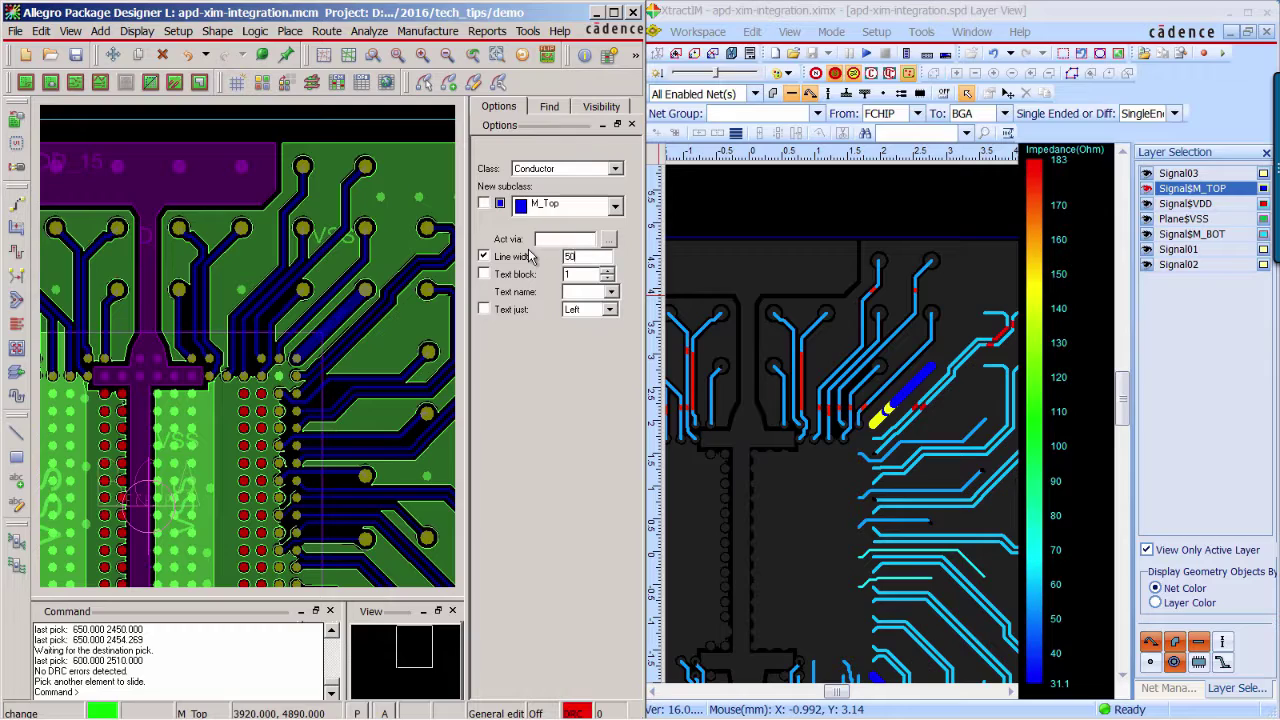
pyautogui.click(348, 320)
pyautogui.press('F2')
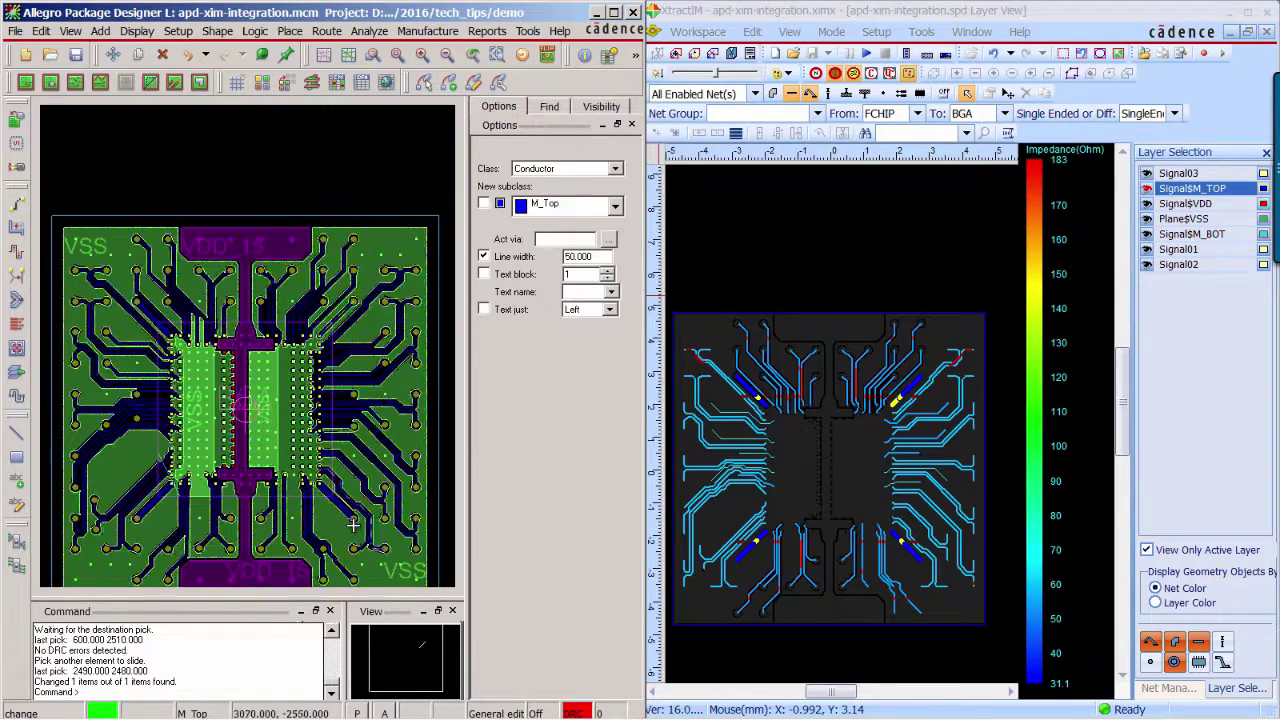
# Widen three more diagonal M_Top trace segments to 50.000 and finish the command
pyautogui.scroll(2, 350, 508)
pyautogui.click(330, 492)
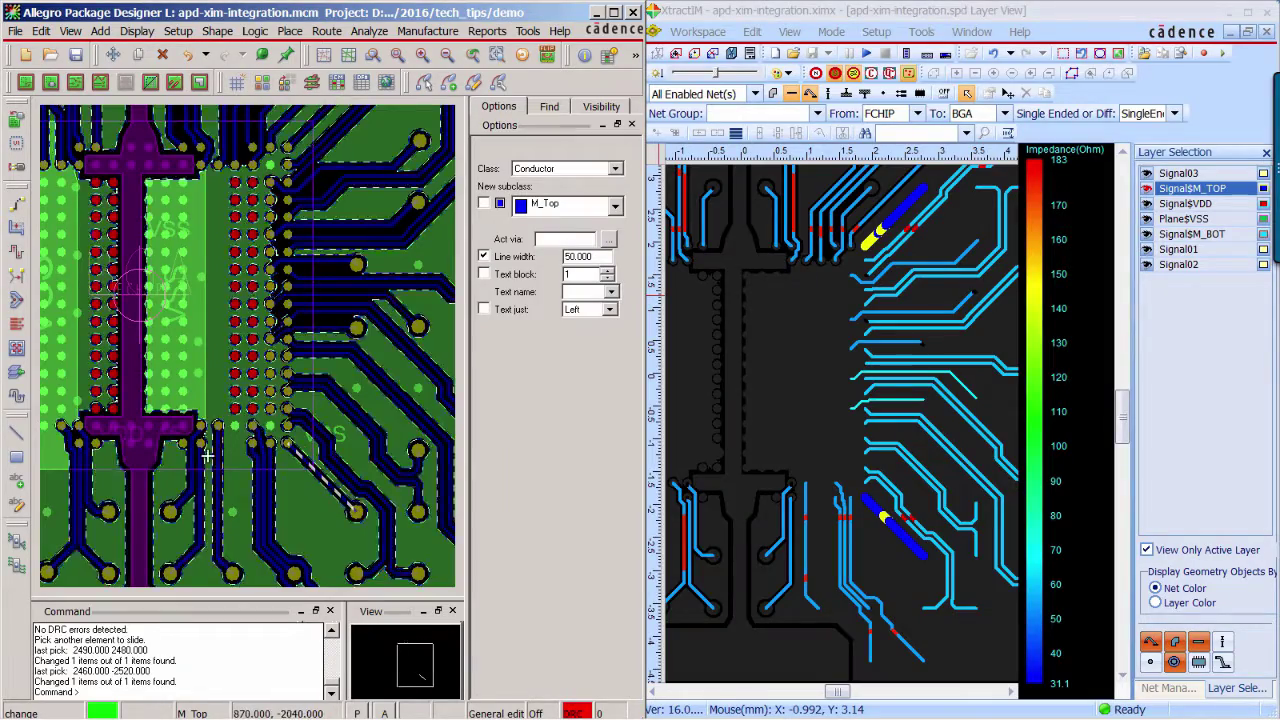
pyautogui.press('F2')
pyautogui.scroll(2, 130, 455)
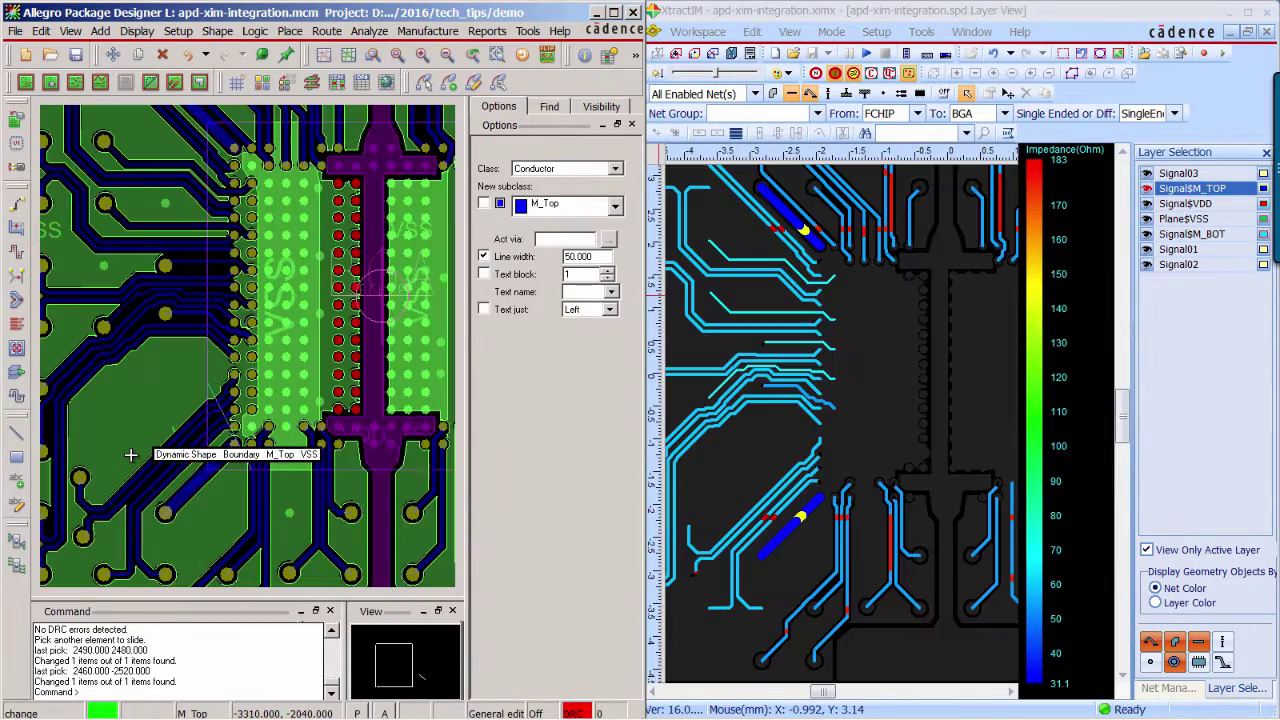
pyautogui.click(215, 480)
pyautogui.scroll(-2, 237, 164)
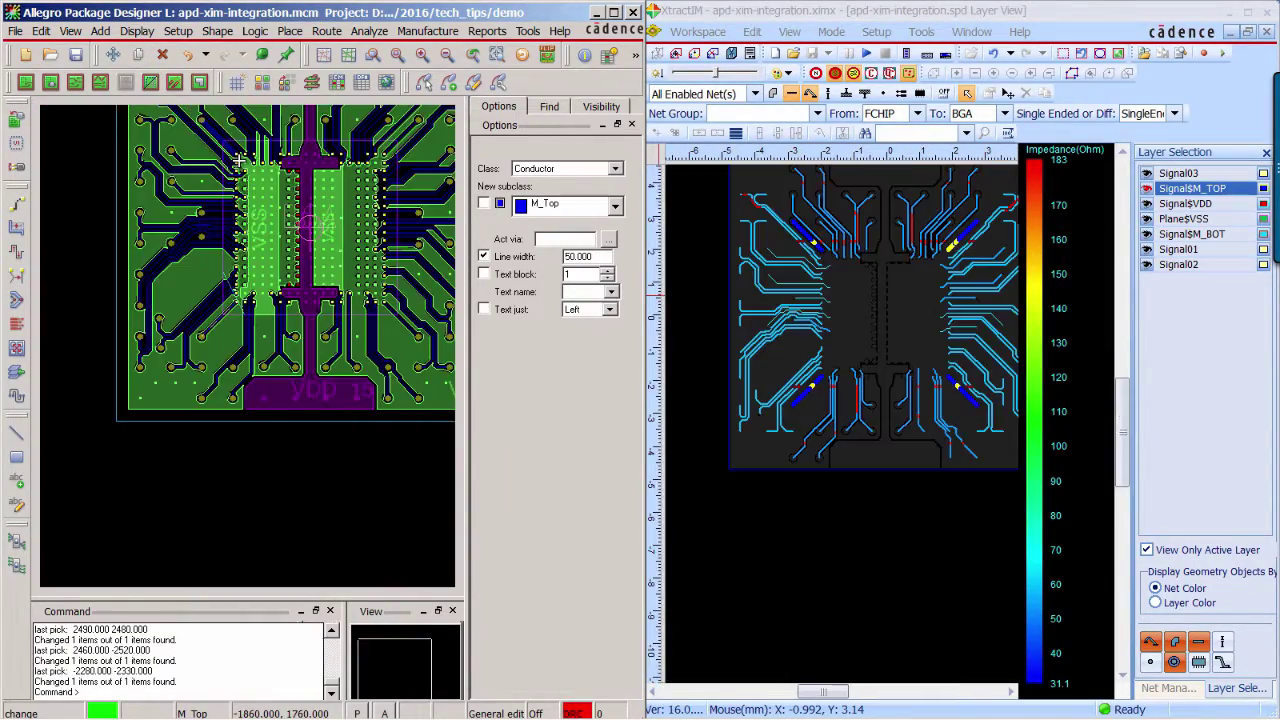
pyautogui.scroll(2, 228, 135)
pyautogui.click(220, 145)
pyautogui.rightClick(237, 203)
pyautogui.click(262, 214)
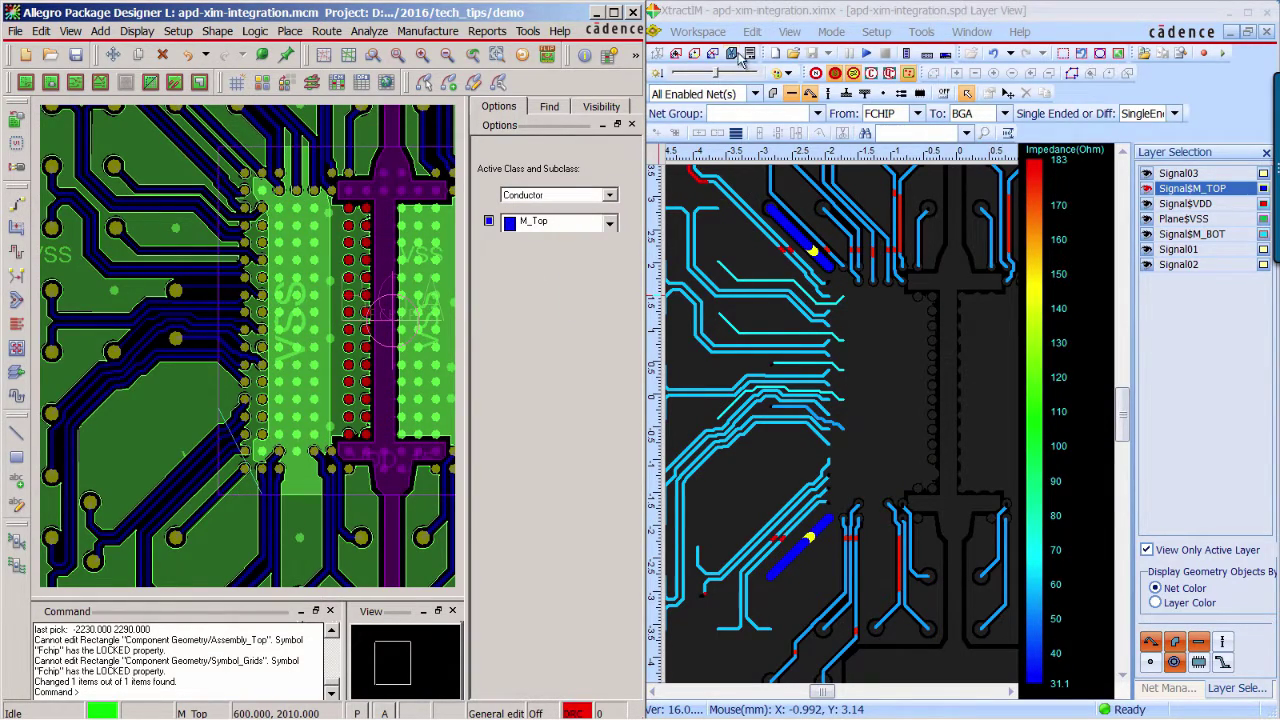
# Show the Coupling Coefficient by Layer map in XtractIM
pyautogui.click(907, 55)
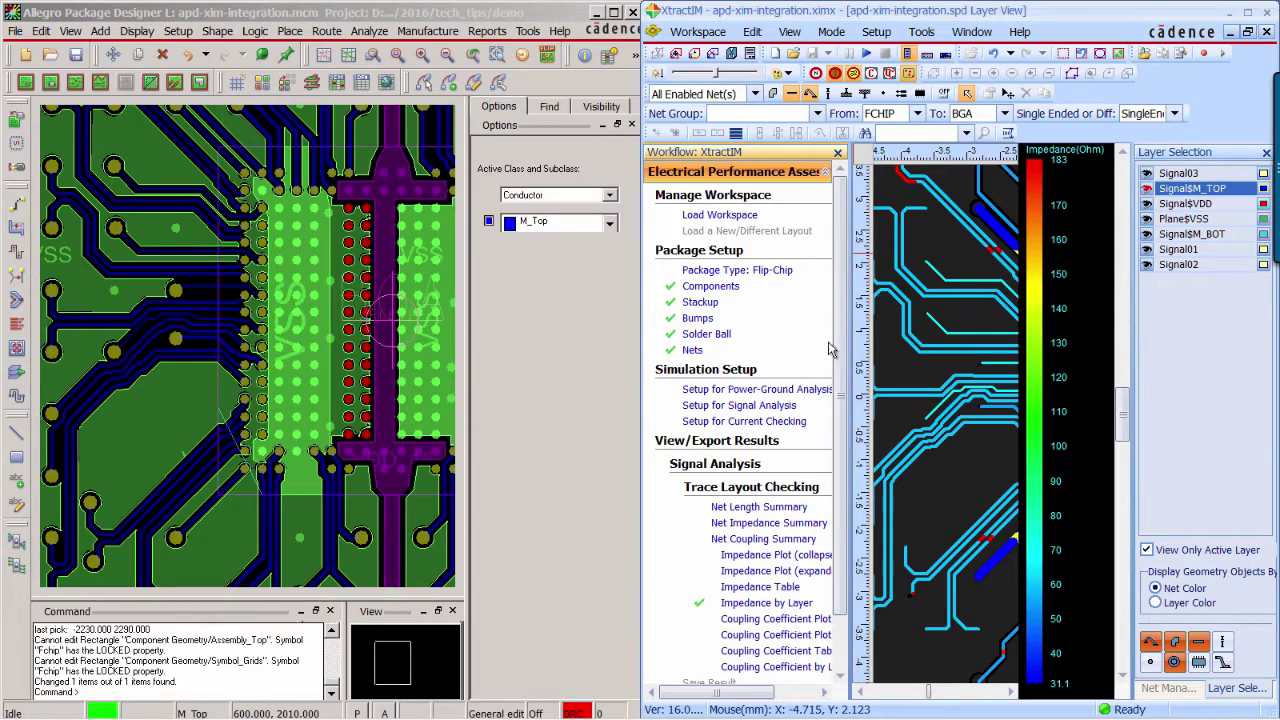
pyautogui.scroll(-2, 848, 428)
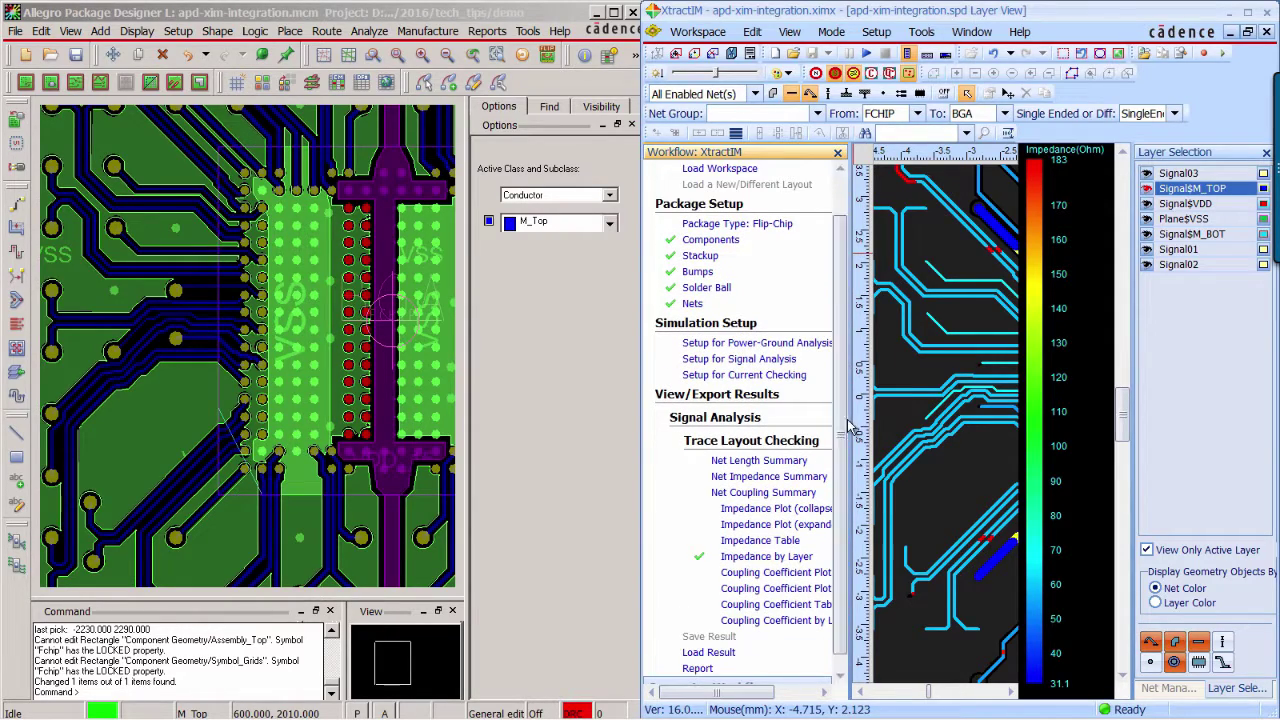
pyautogui.click(786, 622)
pyautogui.scroll(-5, 906, 416)
pyautogui.scroll(3, 868, 395)
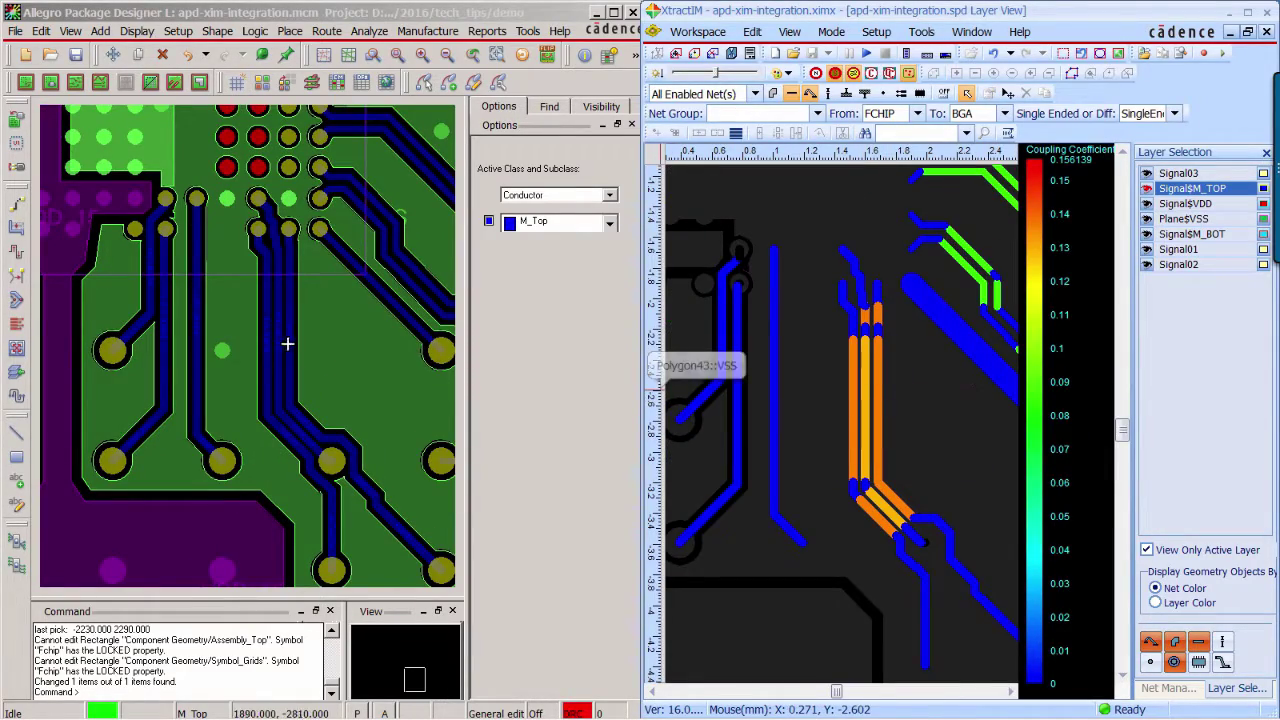
# Slide Fchip_V17, Fchip_V16 and two other coupled trace segments apart
pyautogui.click(17, 230)
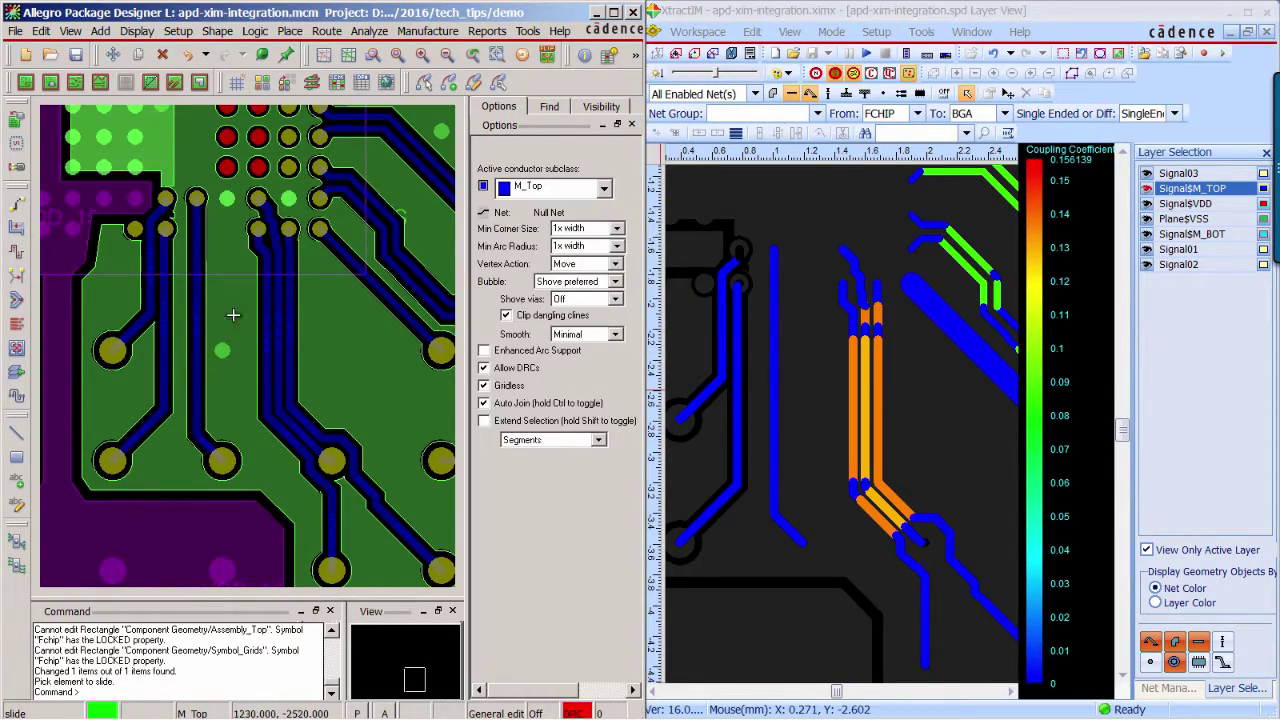
pyautogui.click(296, 334)
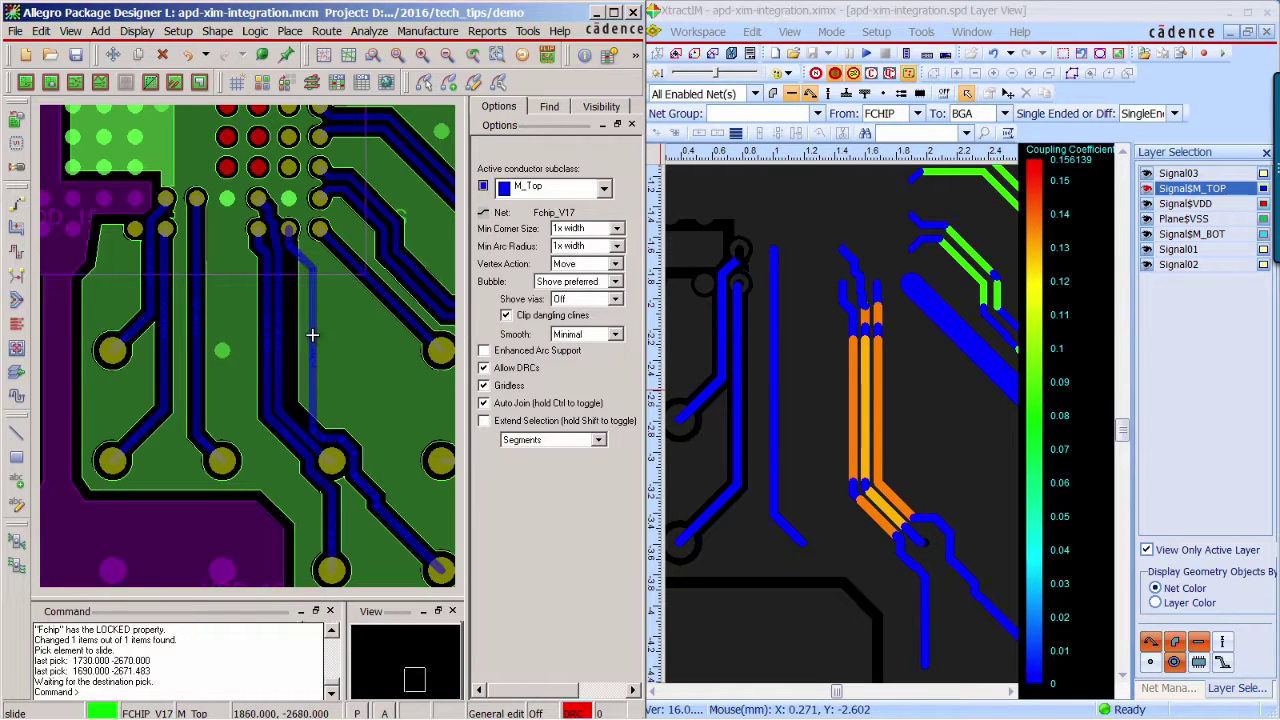
pyautogui.click(312, 334)
pyautogui.click(270, 335)
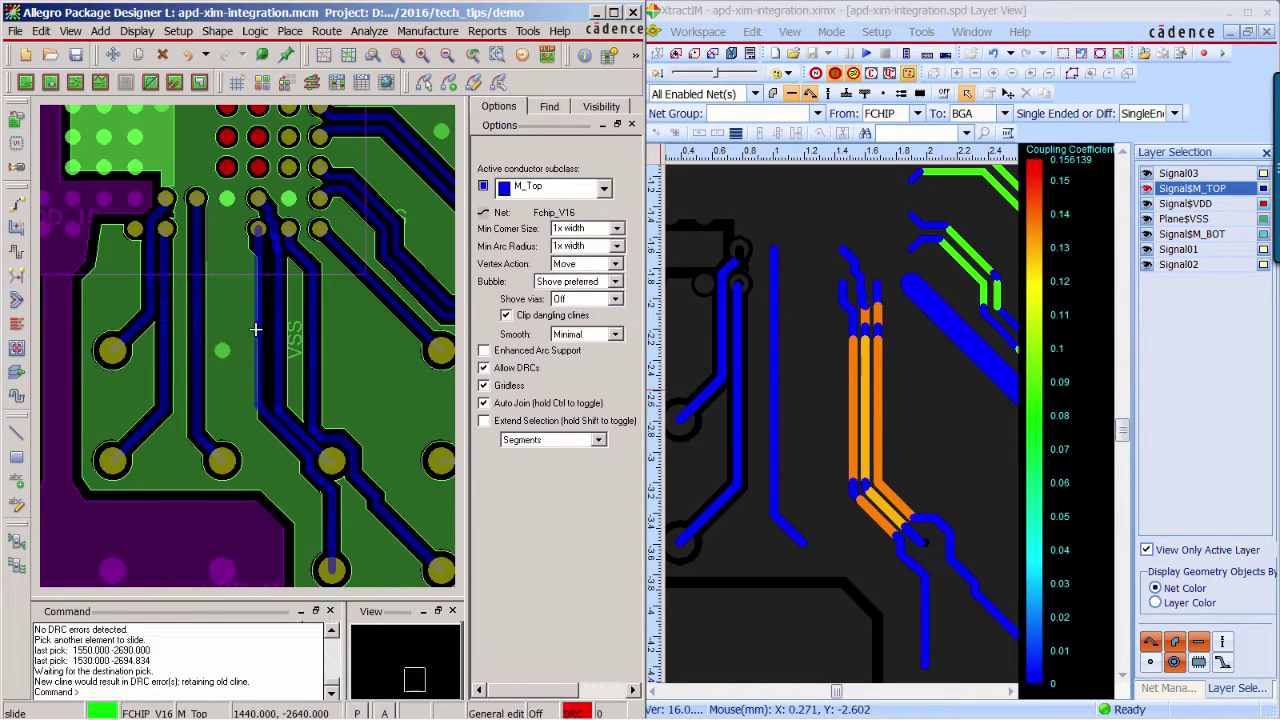
pyautogui.click(254, 329)
pyautogui.click(286, 441)
pyautogui.click(286, 448)
pyautogui.click(323, 436)
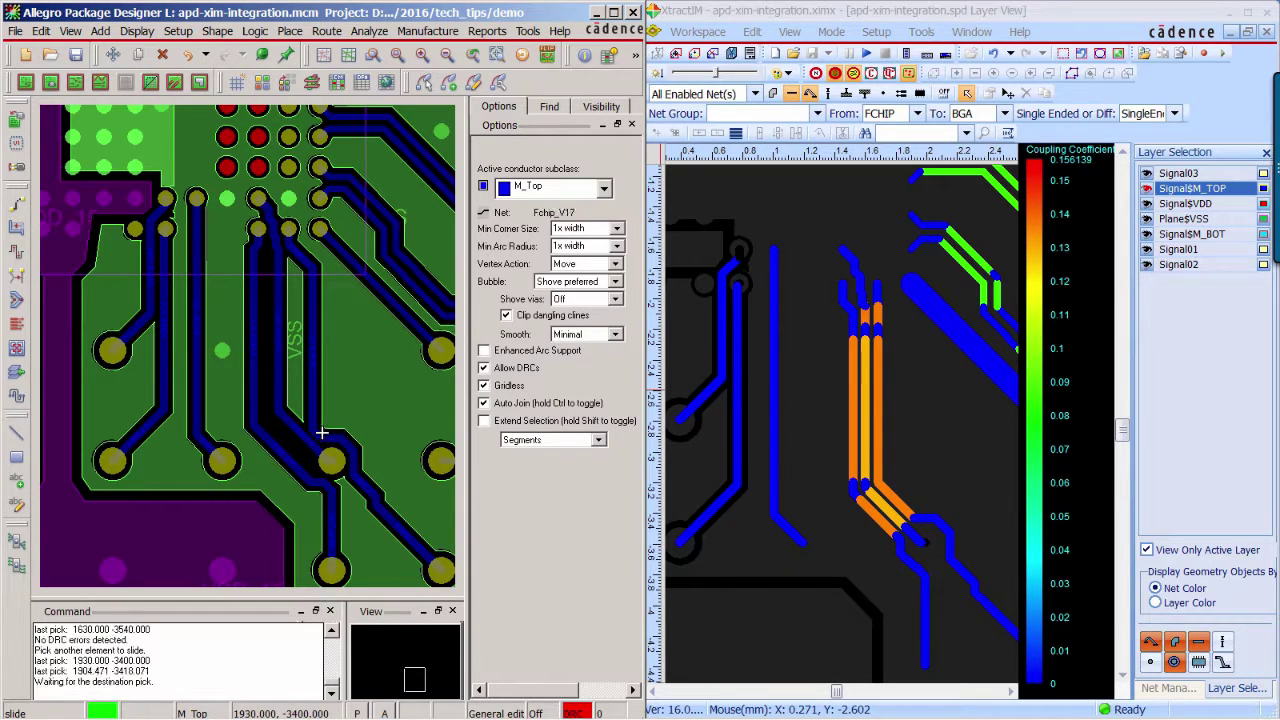
pyautogui.click(329, 430)
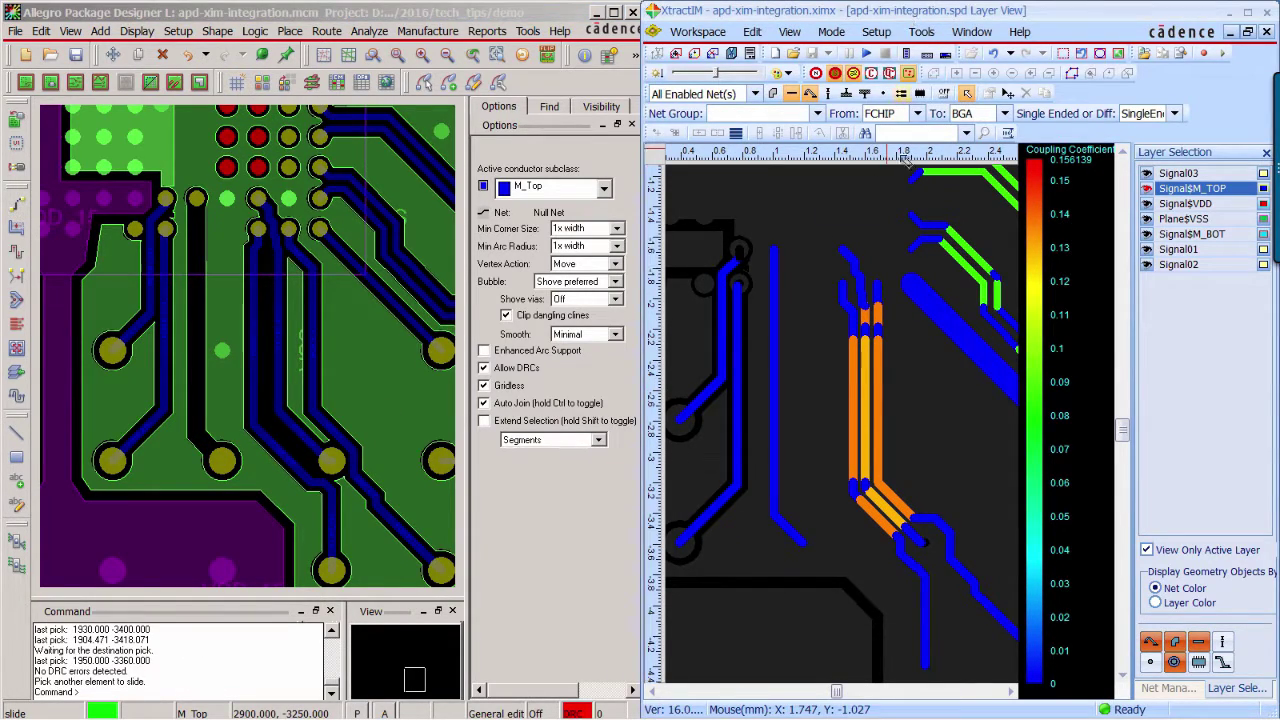
# Slide Fchip_V2 left and Fchip_V3 right, then finish the slide command
pyautogui.scroll(-3, 880, 250)
pyautogui.scroll(5, 713, 292)
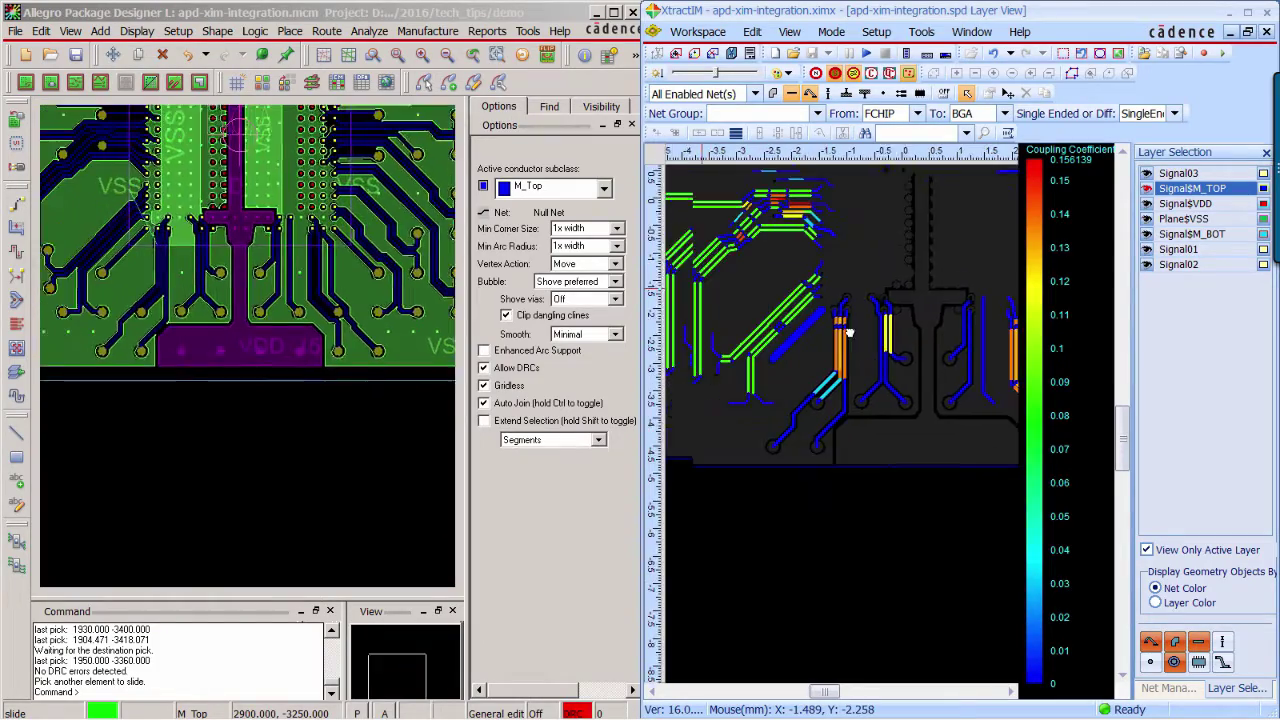
pyautogui.scroll(1, 872, 373)
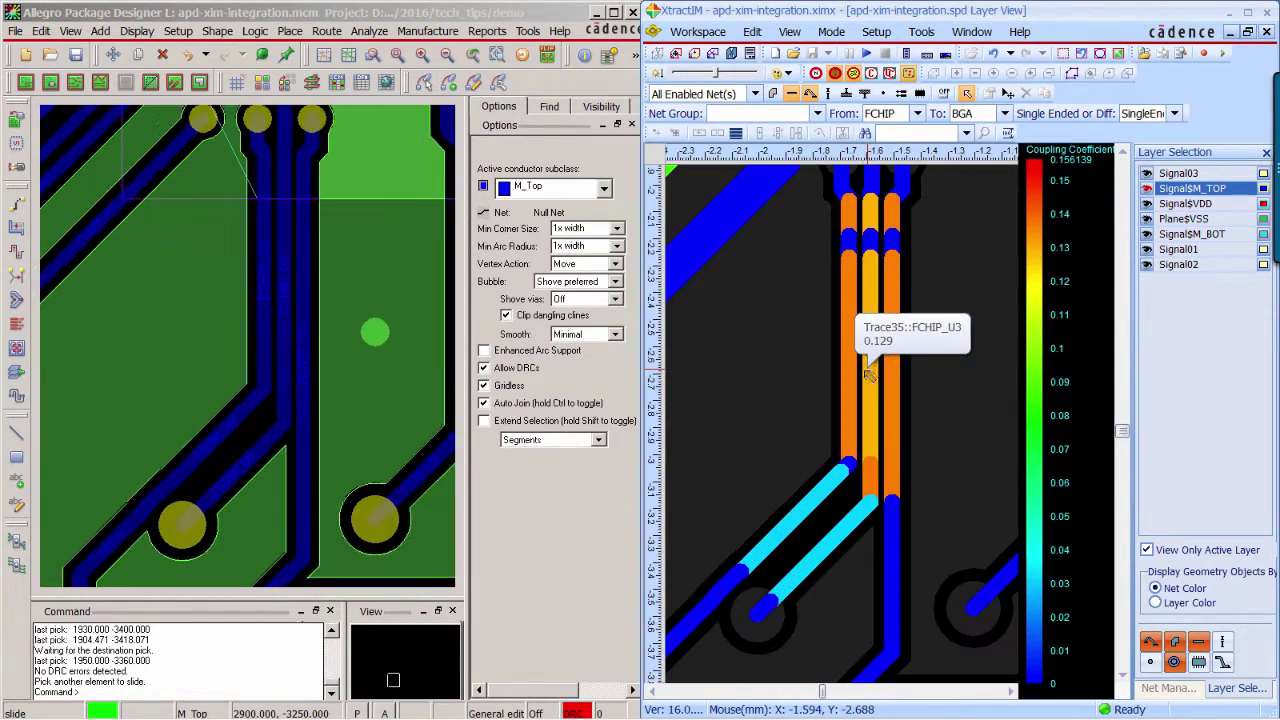
pyautogui.click(258, 316)
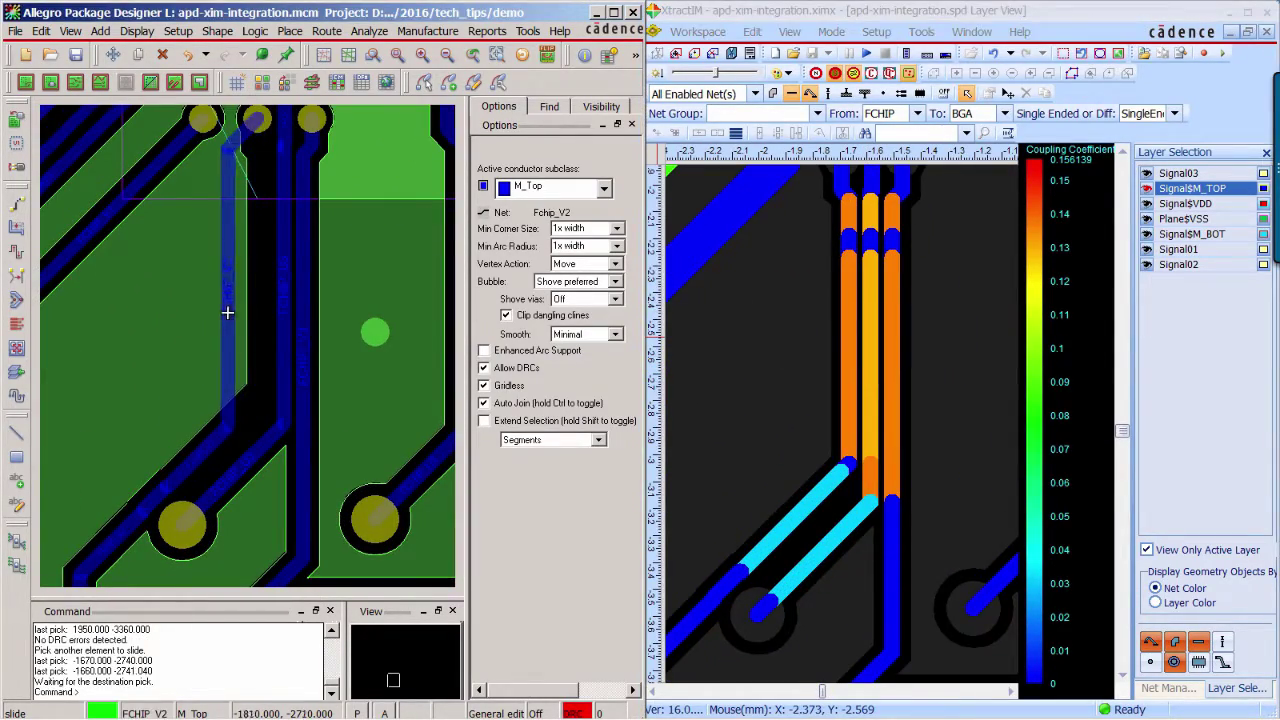
pyautogui.click(222, 311)
pyautogui.click(305, 323)
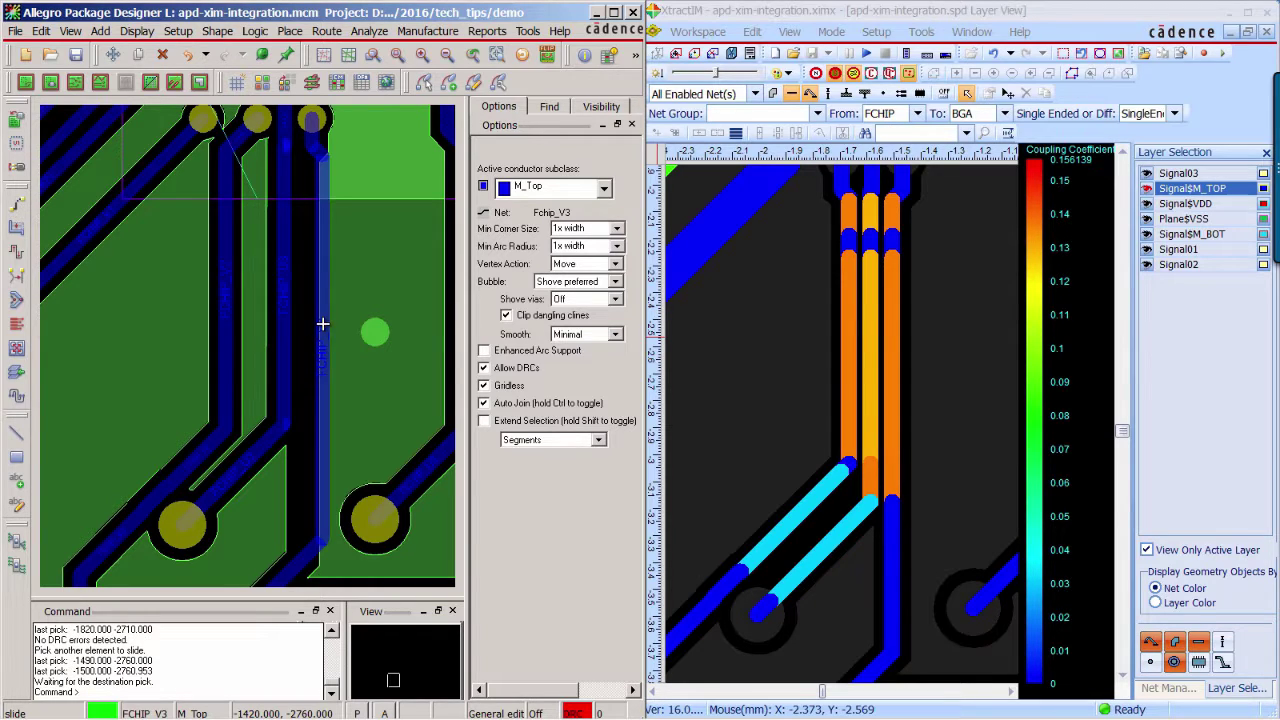
pyautogui.click(319, 321)
pyautogui.rightClick(310, 310)
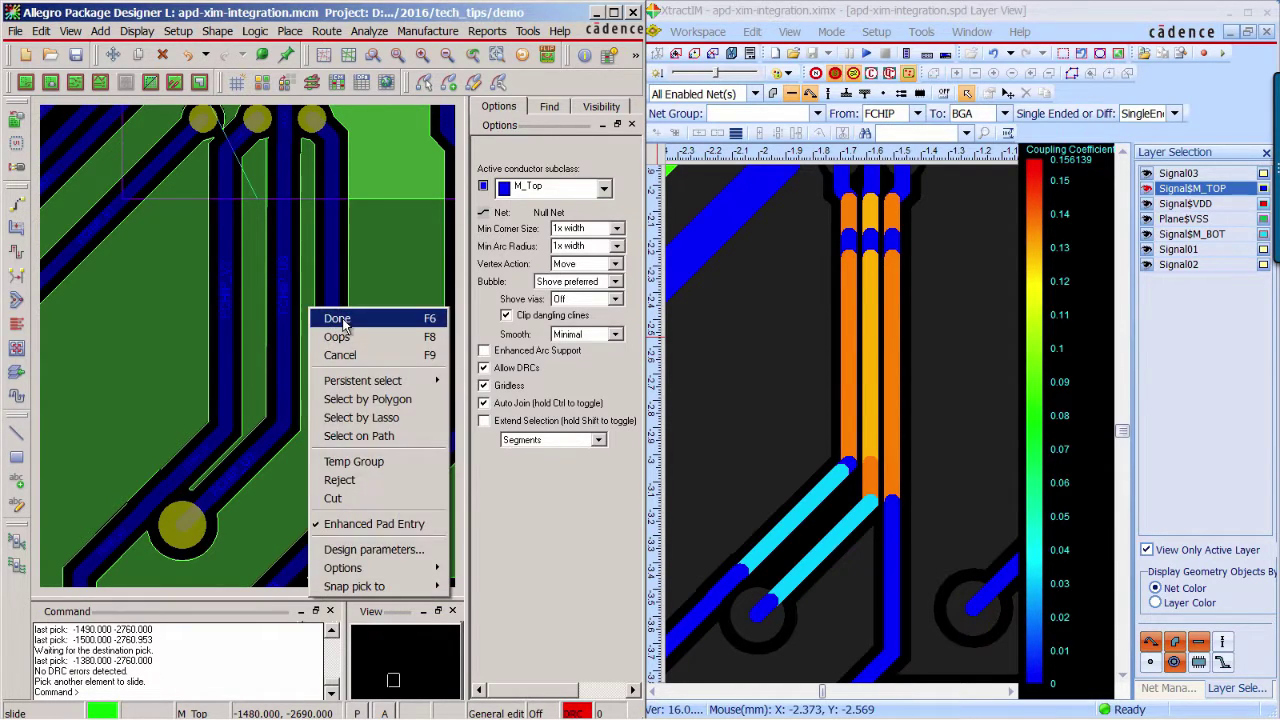
pyautogui.click(343, 313)
pyautogui.click(1060, 42)
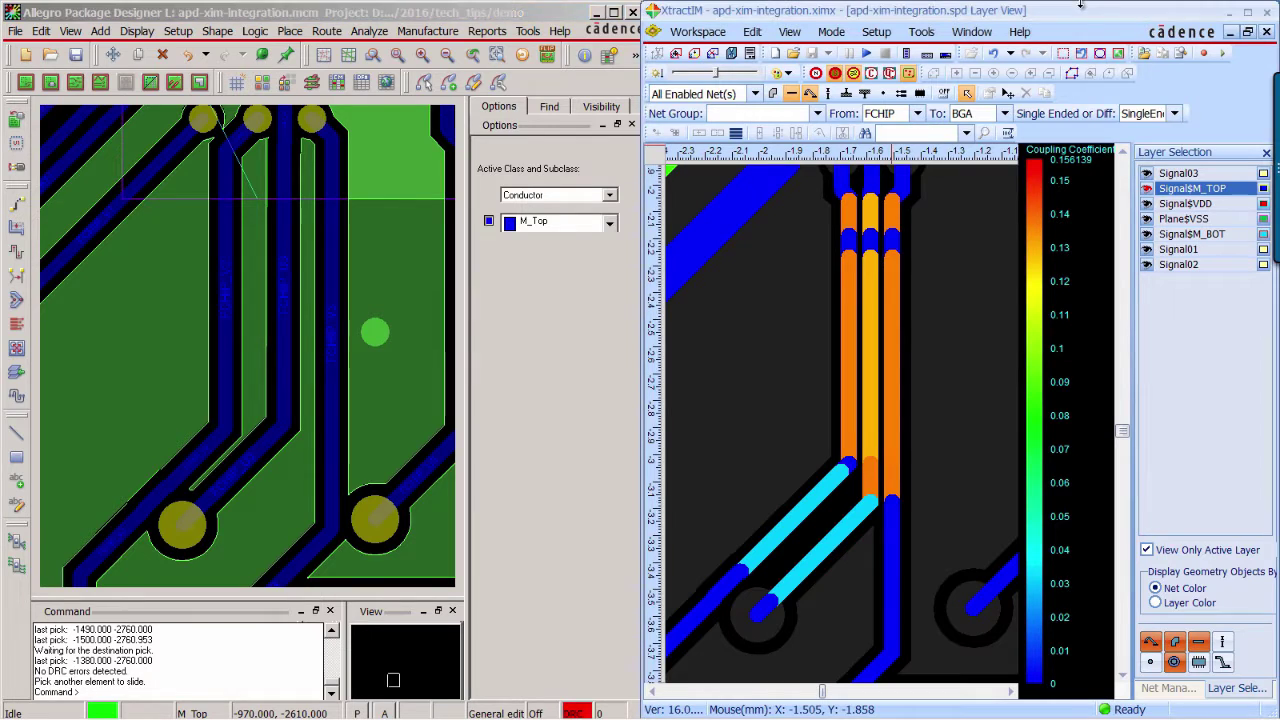
# Close XtractIM without saving and zoom Allegro to fit the whole package
pyautogui.click(1266, 13)
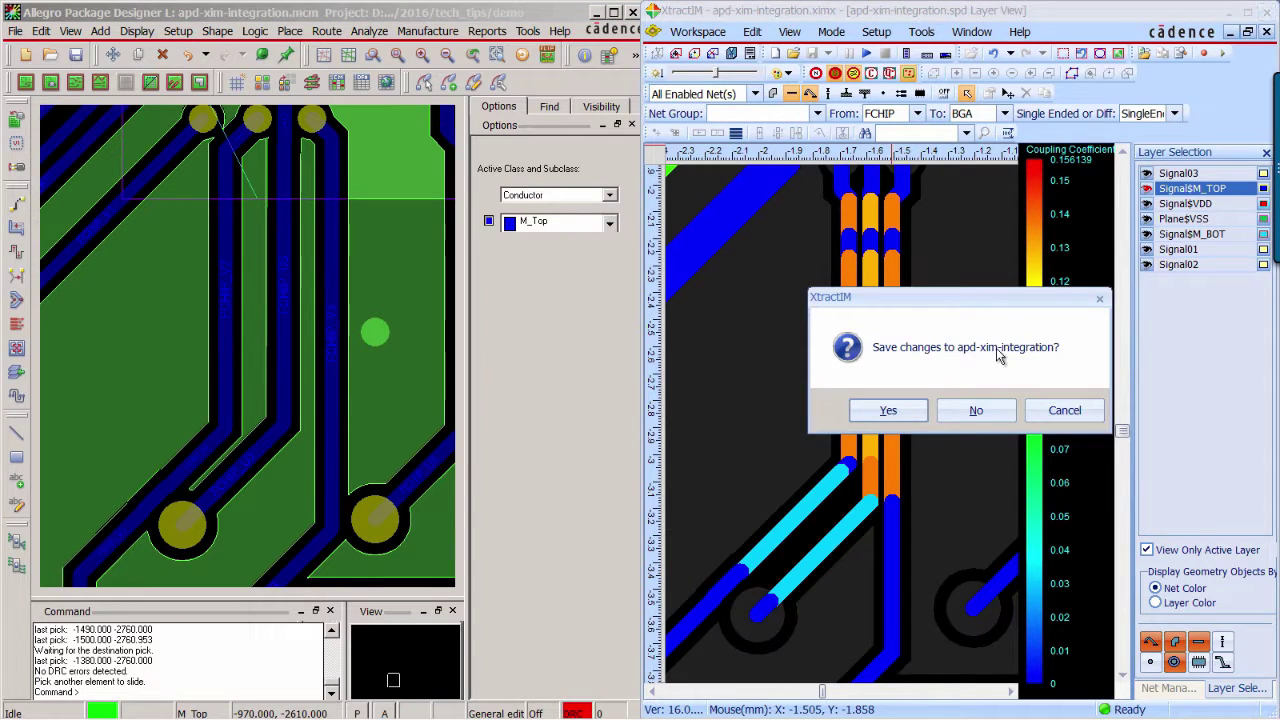
pyautogui.click(971, 407)
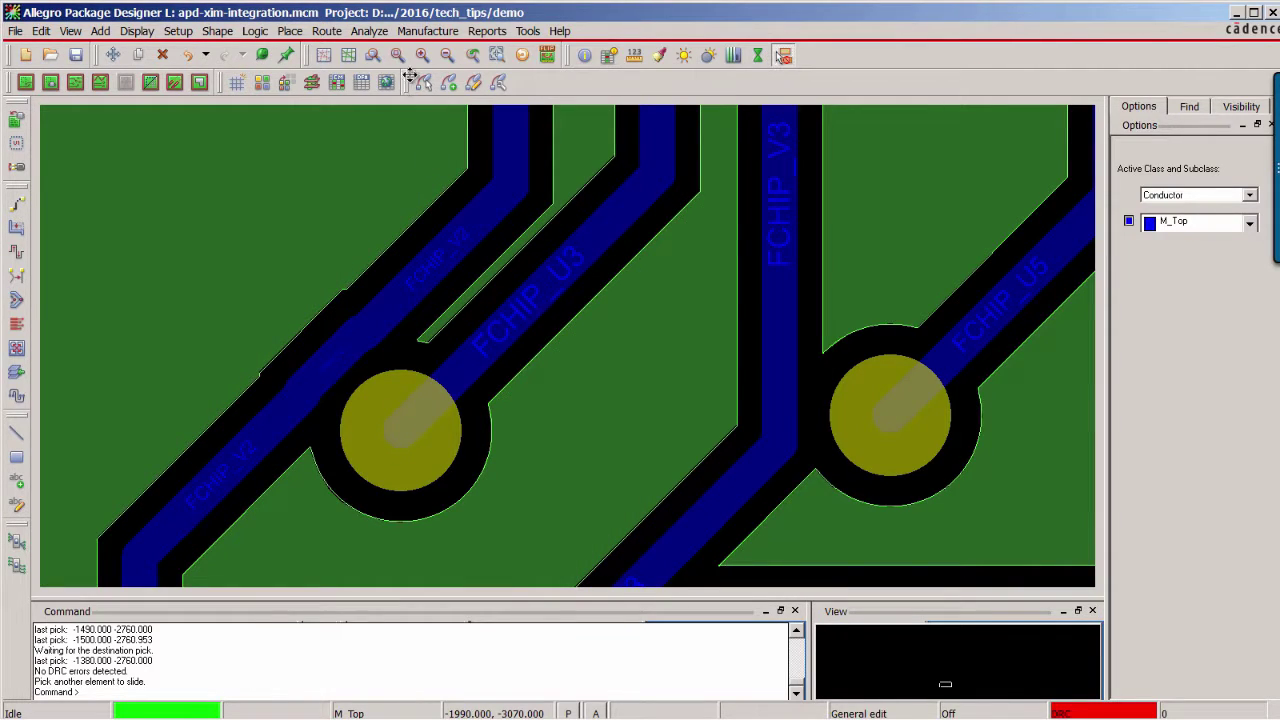
pyautogui.click(397, 57)
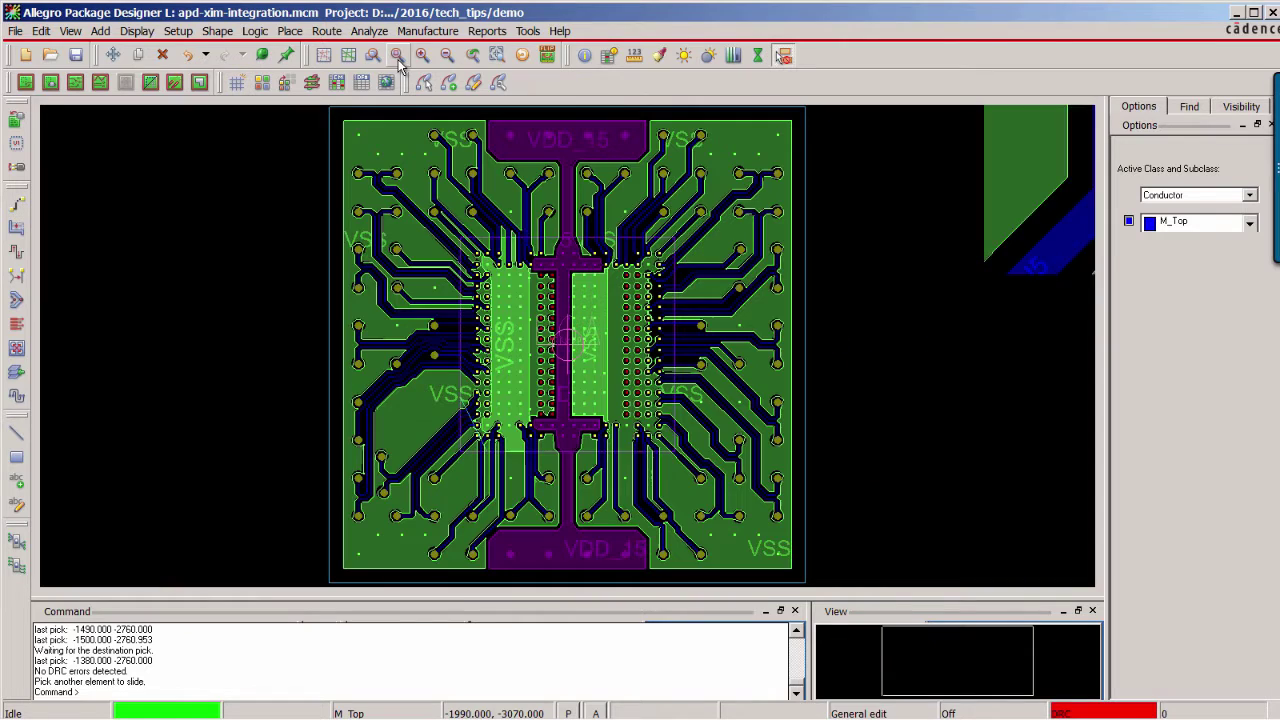
# Save the design as apd-xim-integration-v1.mcm, overwriting the existing file
pyautogui.click(17, 31)
pyautogui.click(48, 114)
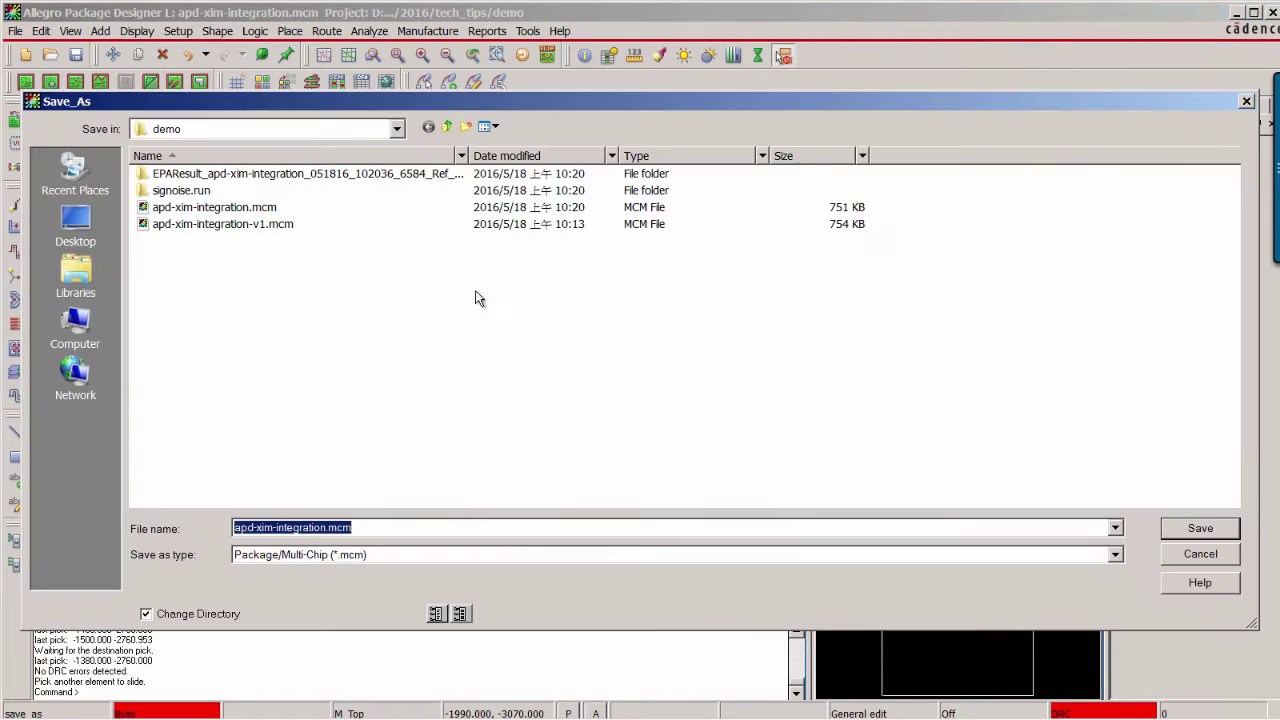
pyautogui.click(258, 226)
pyautogui.click(1203, 530)
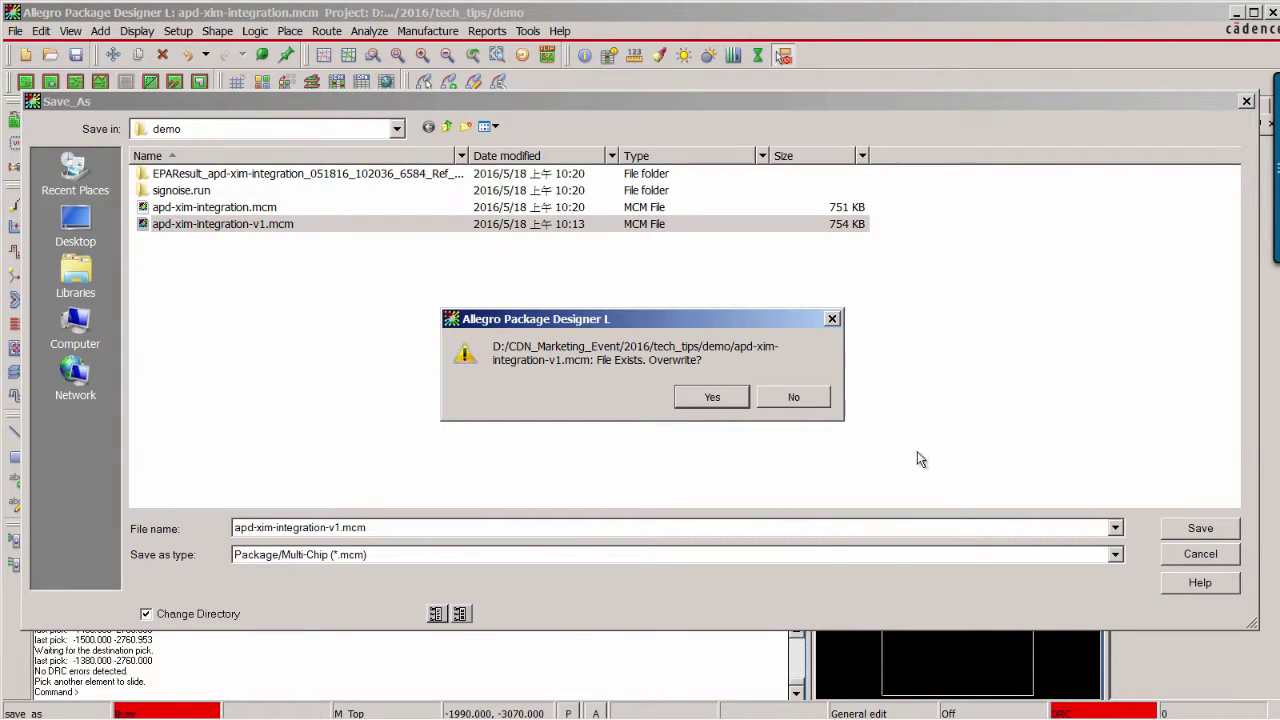
pyautogui.click(708, 397)
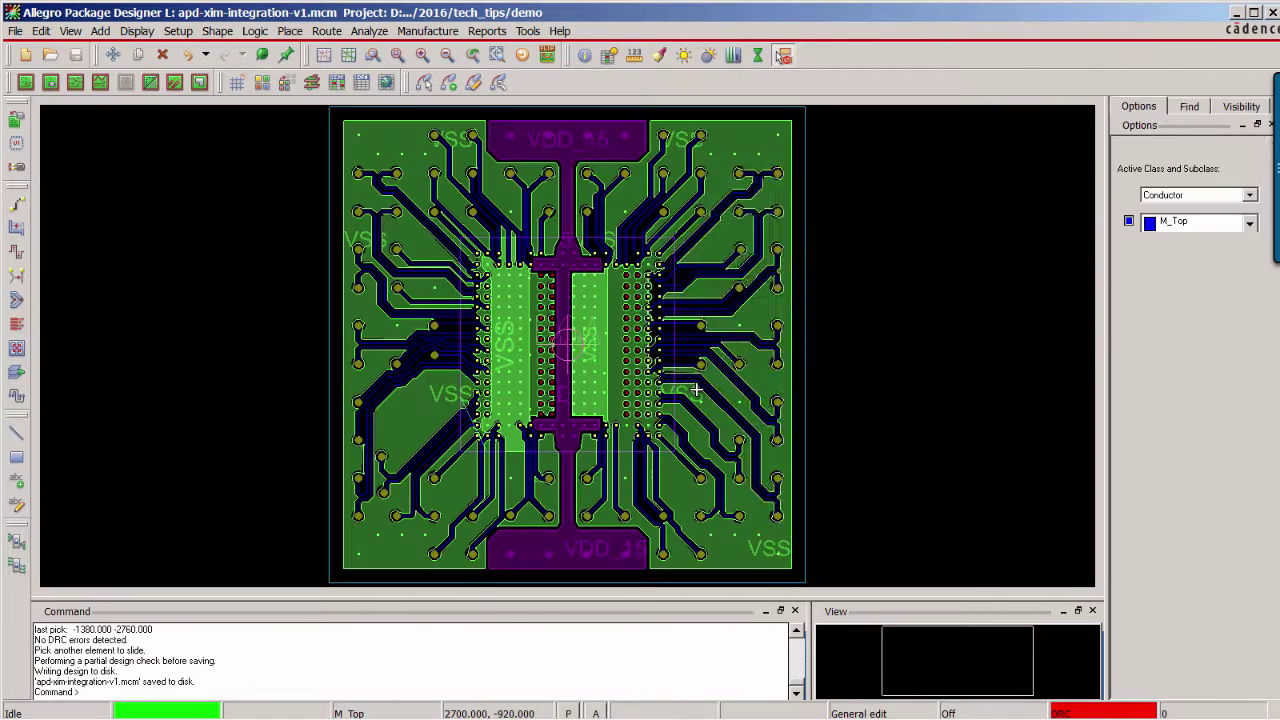
# Re-run the XtractIM EPA on the revised design with default settings and close the progress window
pyautogui.click(366, 31)
pyautogui.moveTo(432, 206)
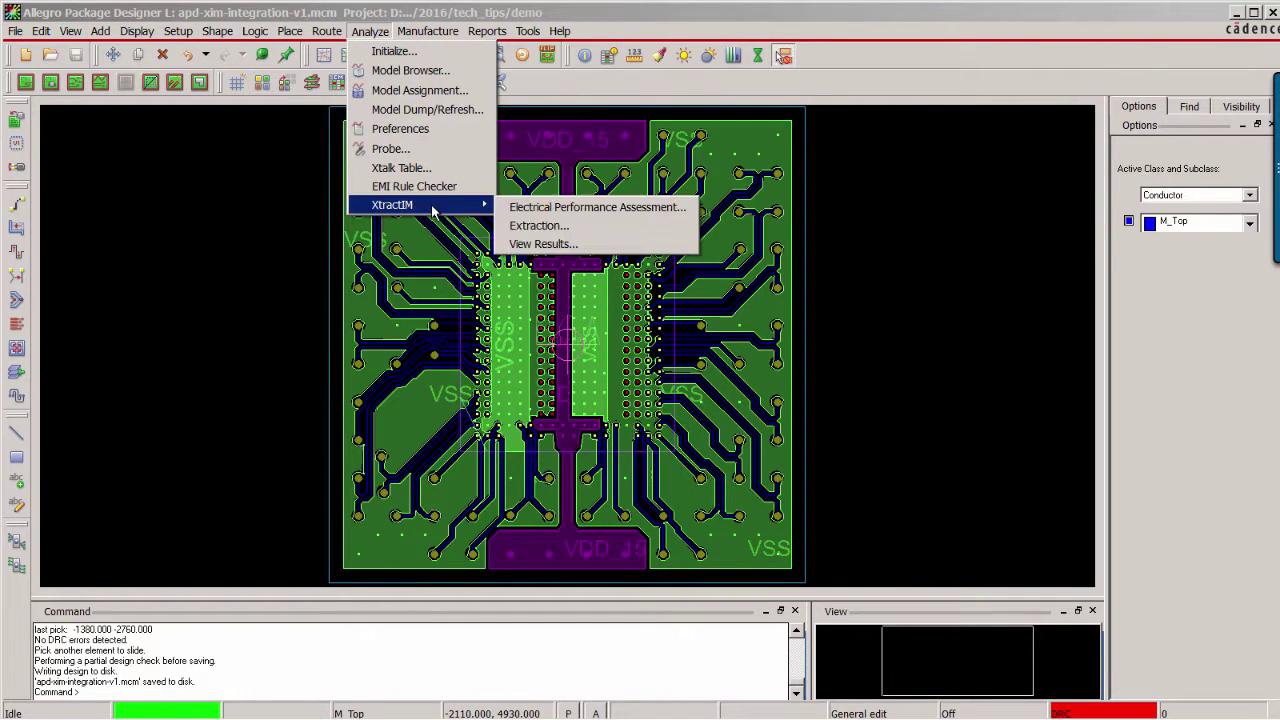
pyautogui.click(515, 210)
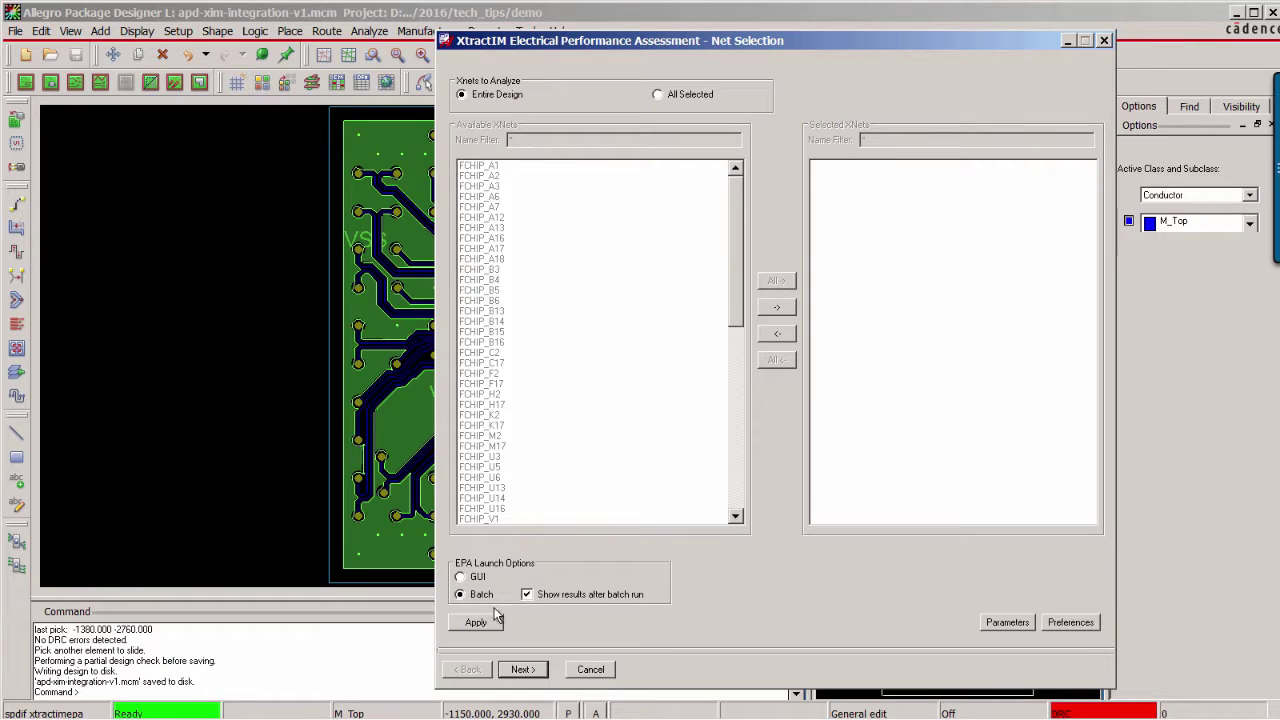
pyautogui.click(522, 670)
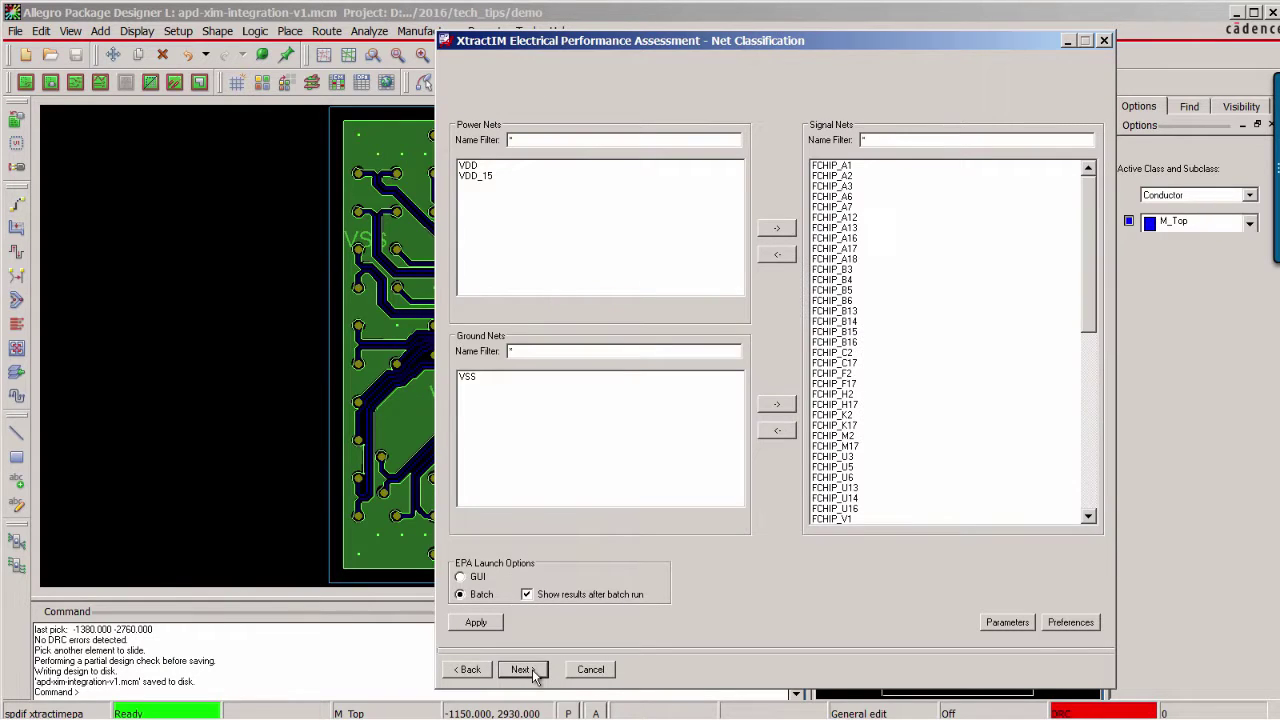
pyautogui.click(522, 670)
pyautogui.click(530, 670)
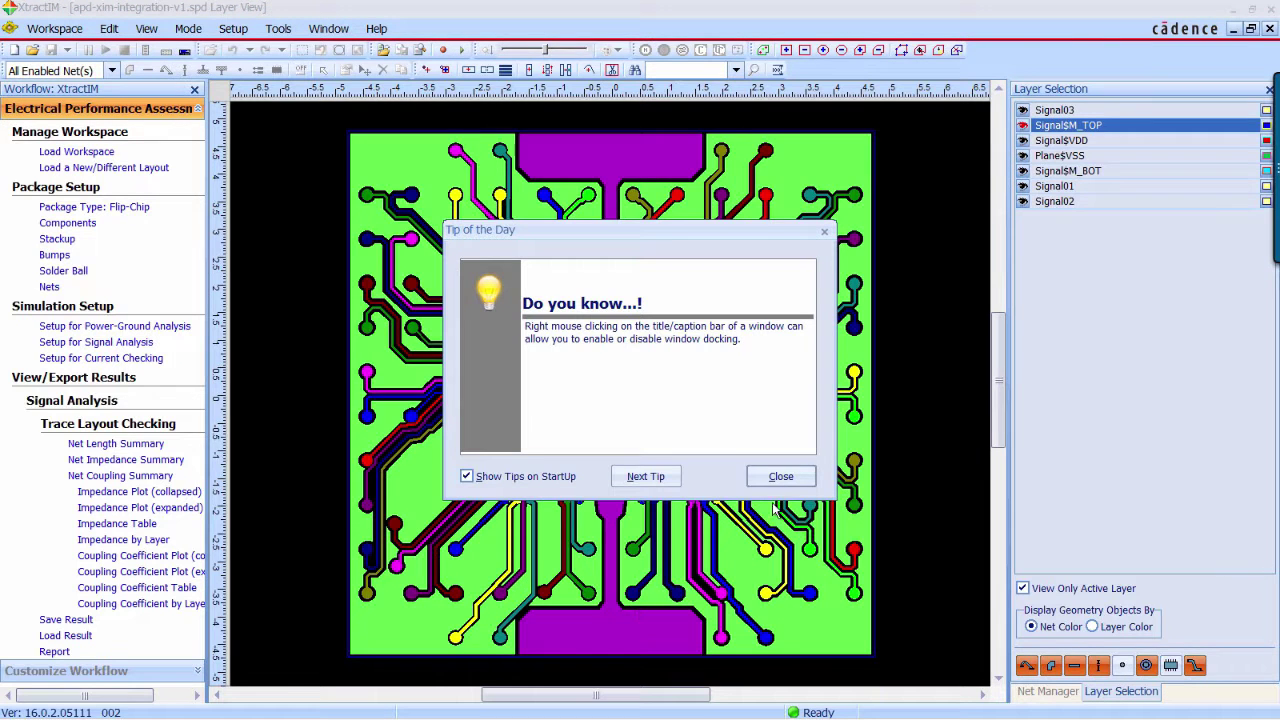
pyautogui.click(781, 488)
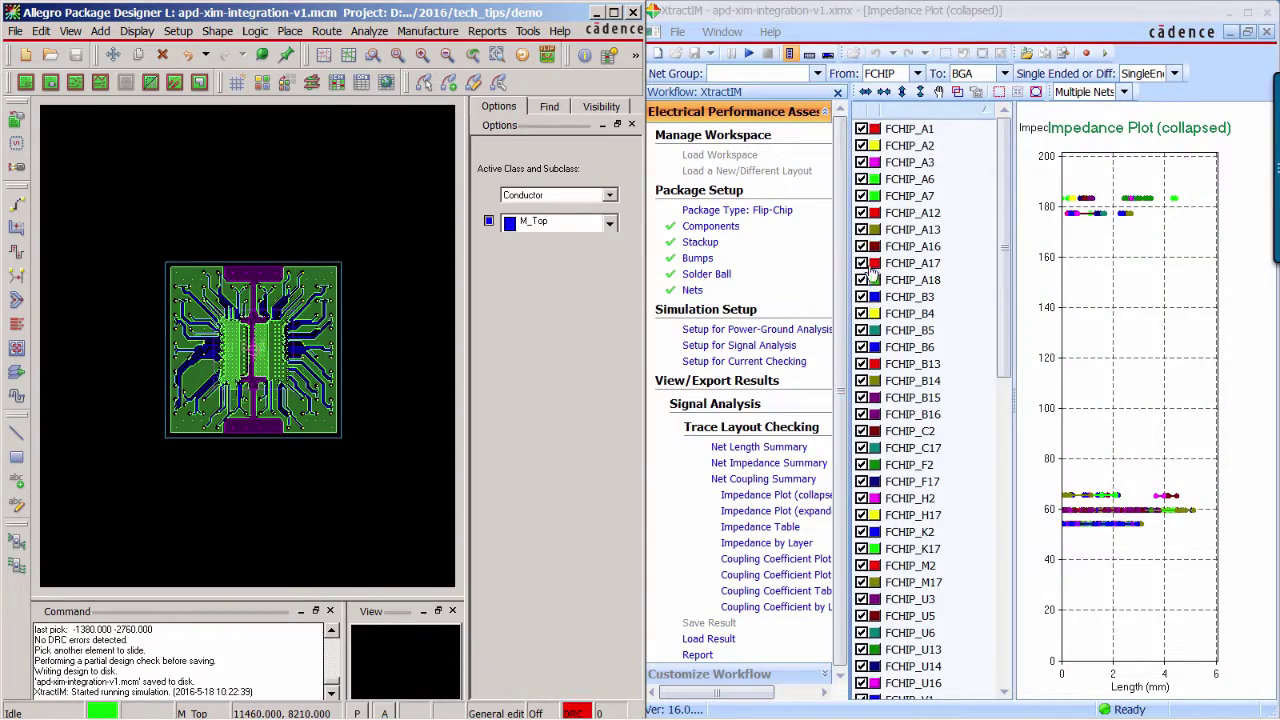
# Show and zoom into the revised design's Impedance by Layer map
pyautogui.click(768, 543)
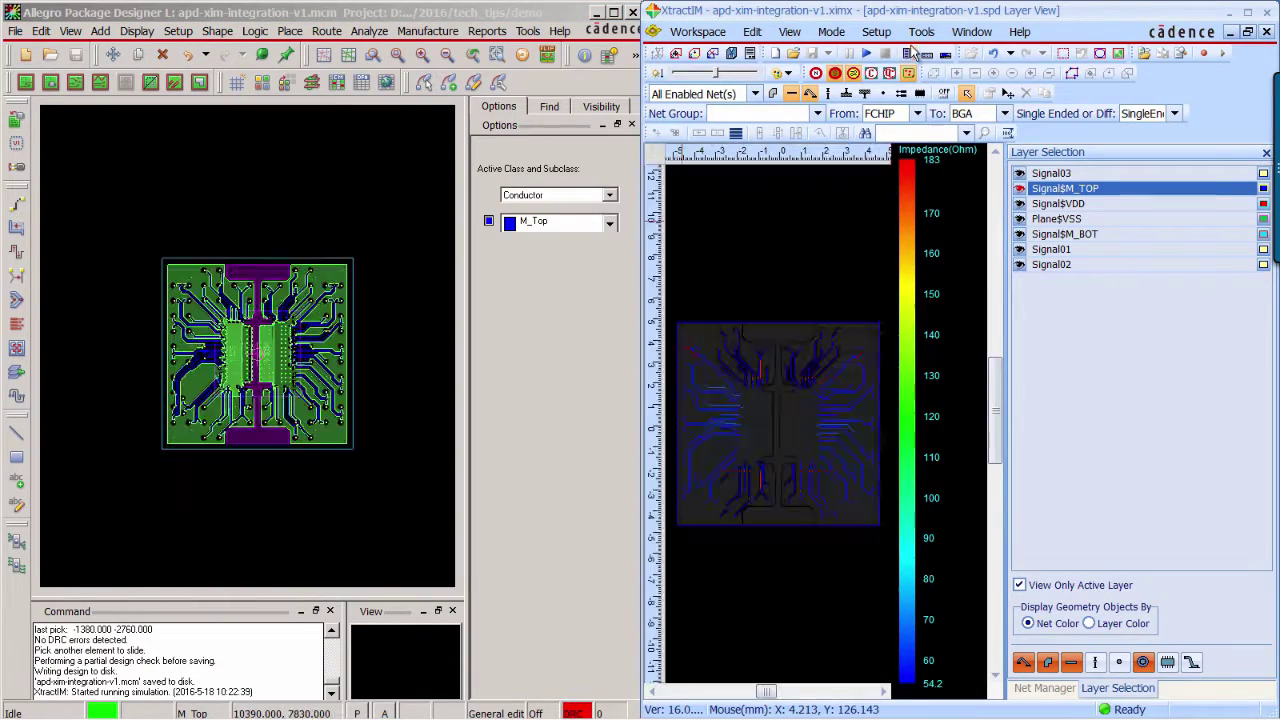
pyautogui.moveTo(850, 383)
pyautogui.scroll(3, 843, 383)
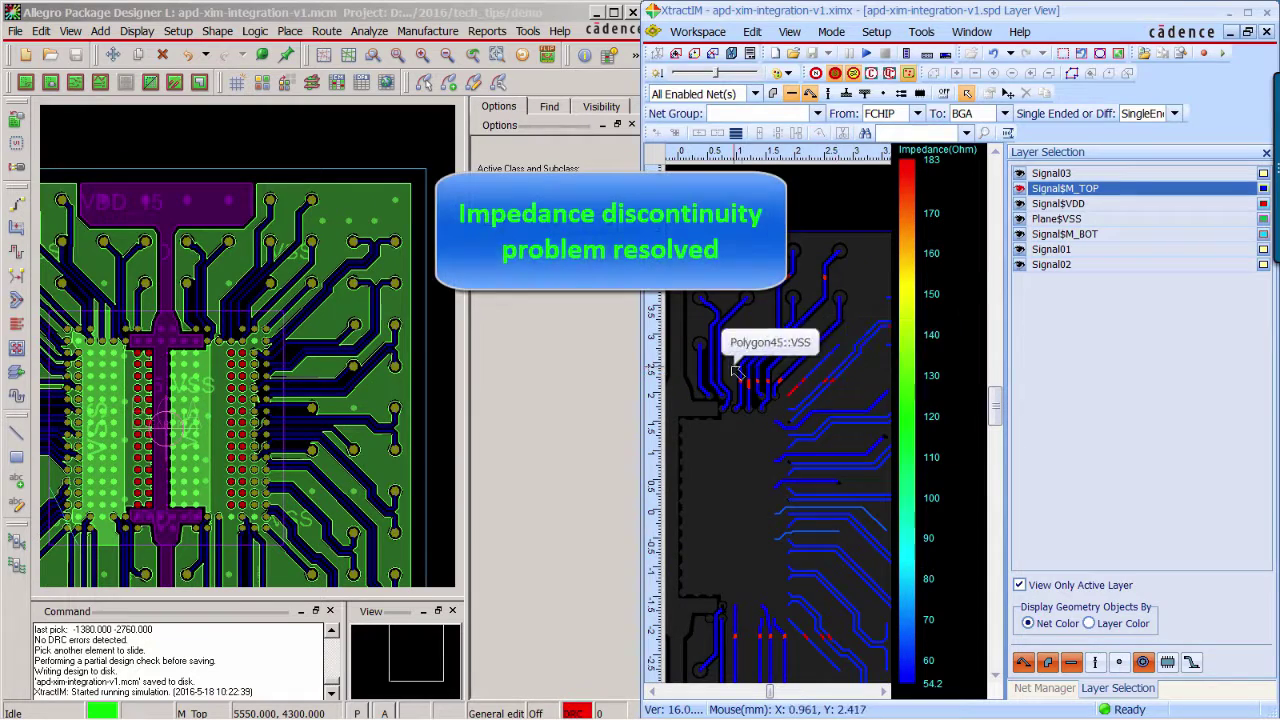
pyautogui.moveTo(718, 367)
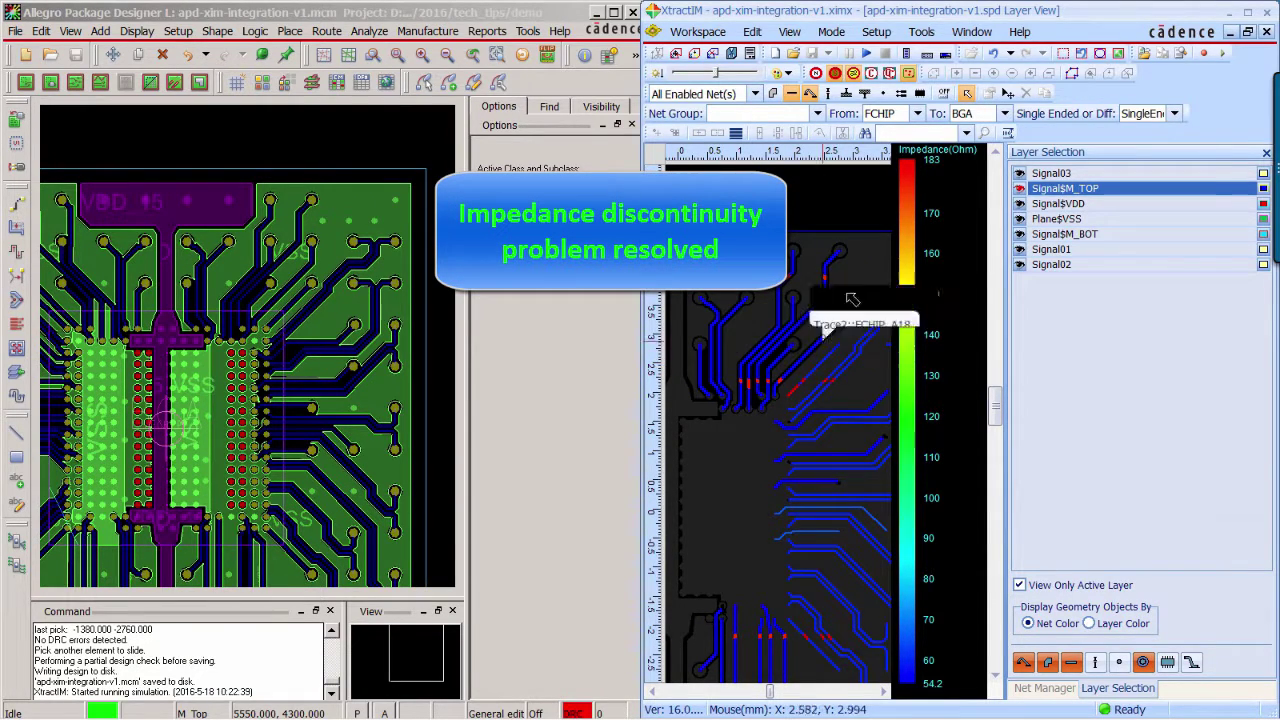
# View the Coupling Coefficient by Layer map, then close XtractIM without saving
pyautogui.click(907, 53)
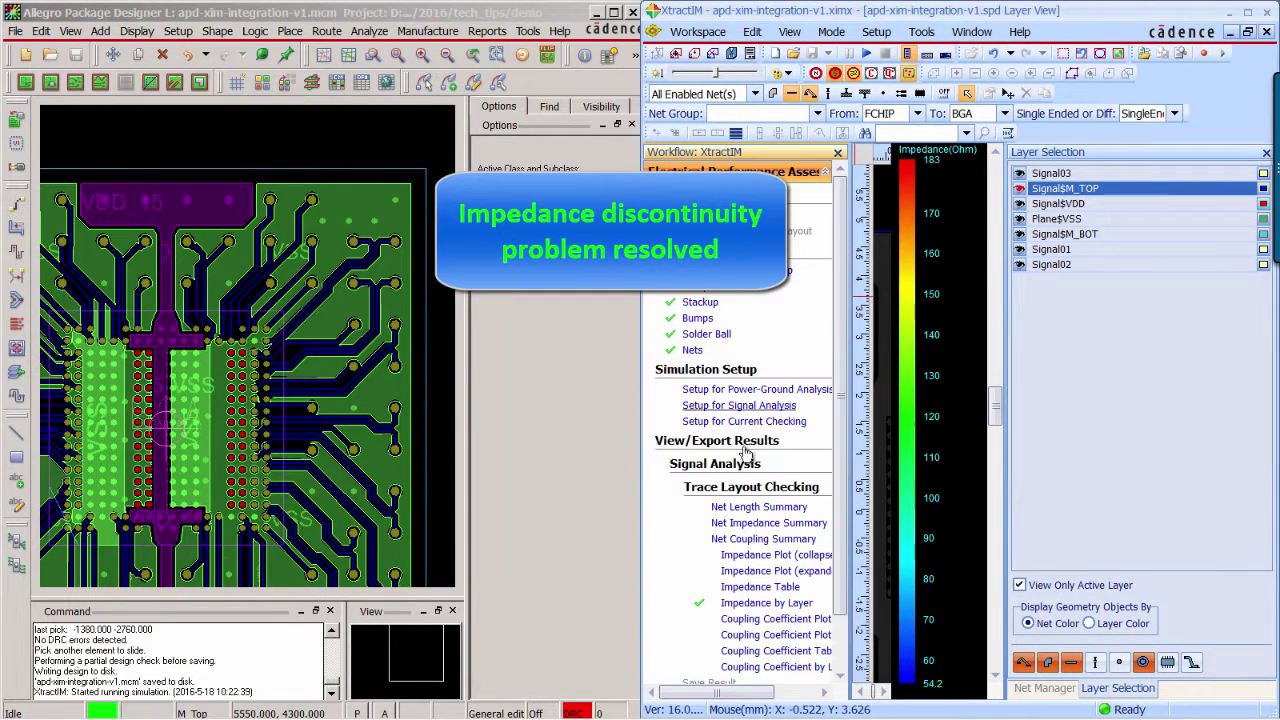
pyautogui.click(775, 666)
pyautogui.click(910, 53)
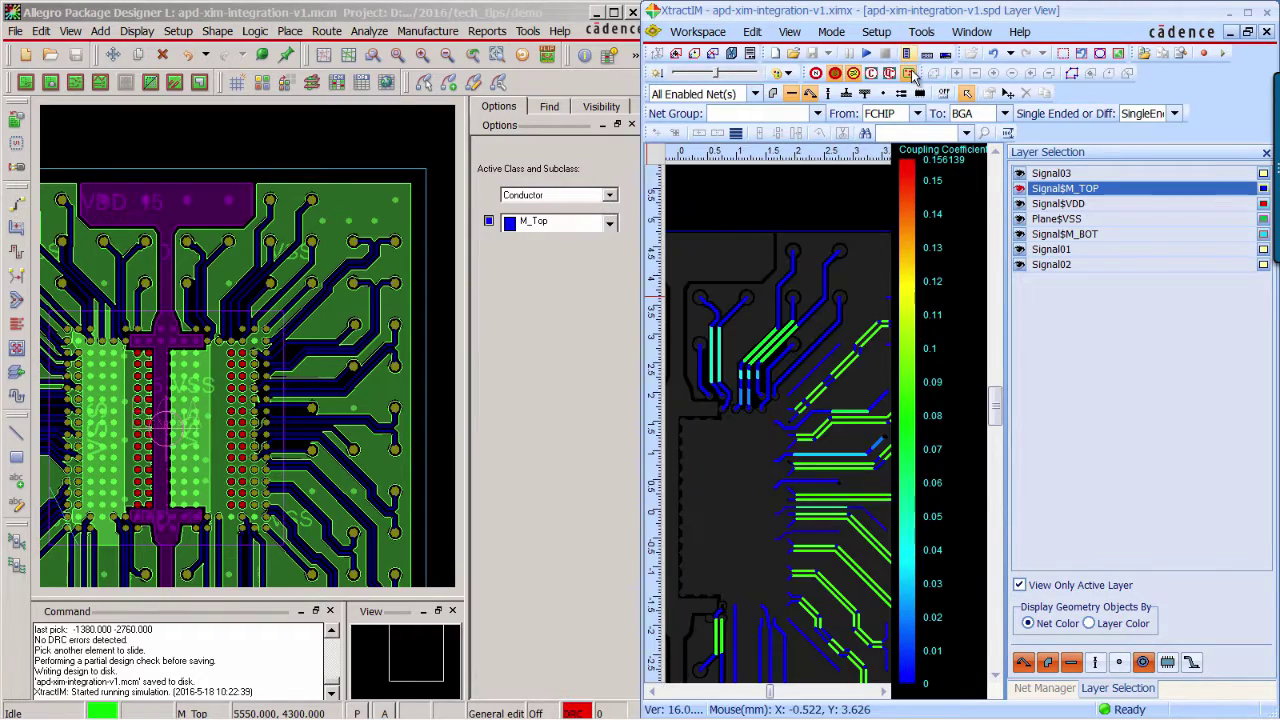
pyautogui.scroll(-3, 843, 240)
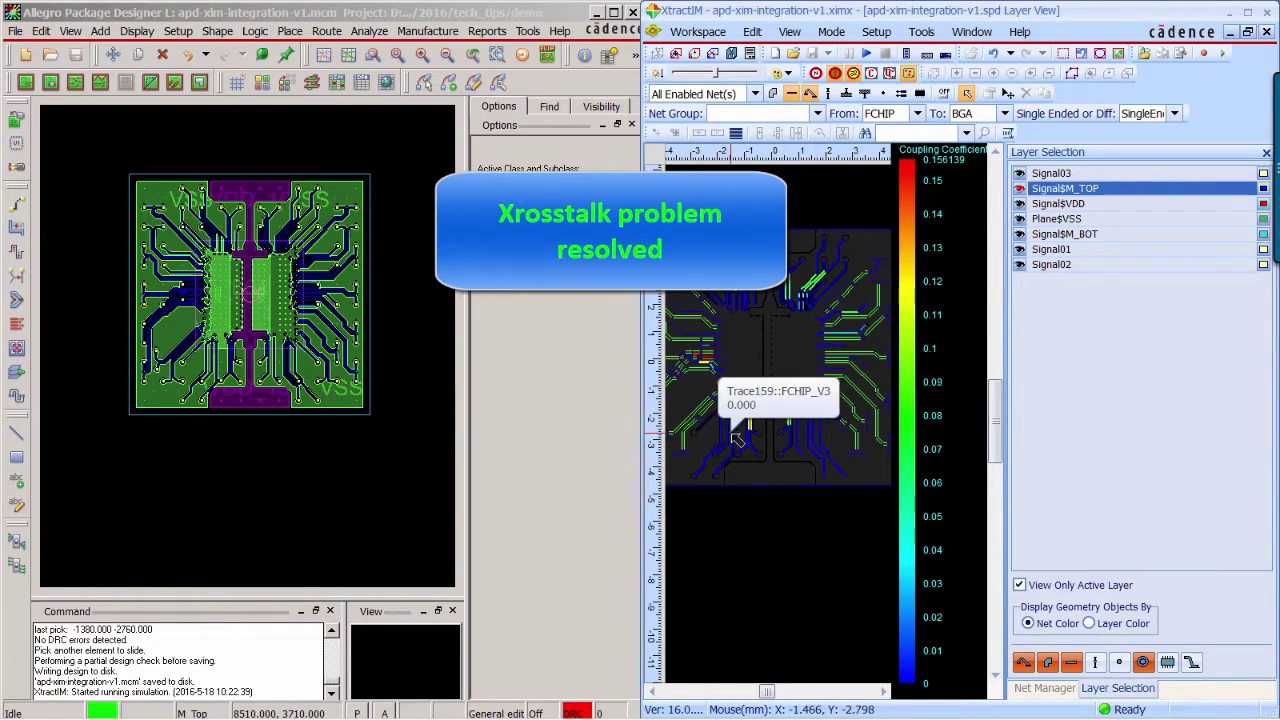
pyautogui.click(1269, 13)
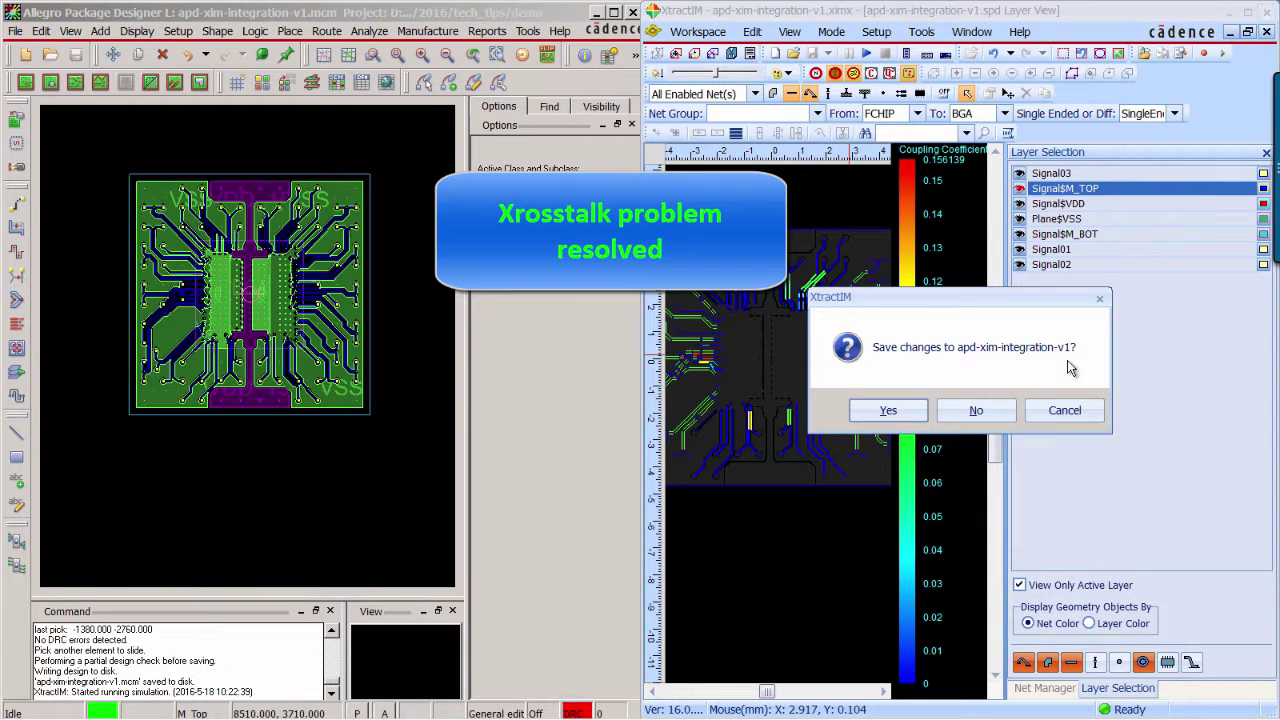
pyautogui.click(980, 410)
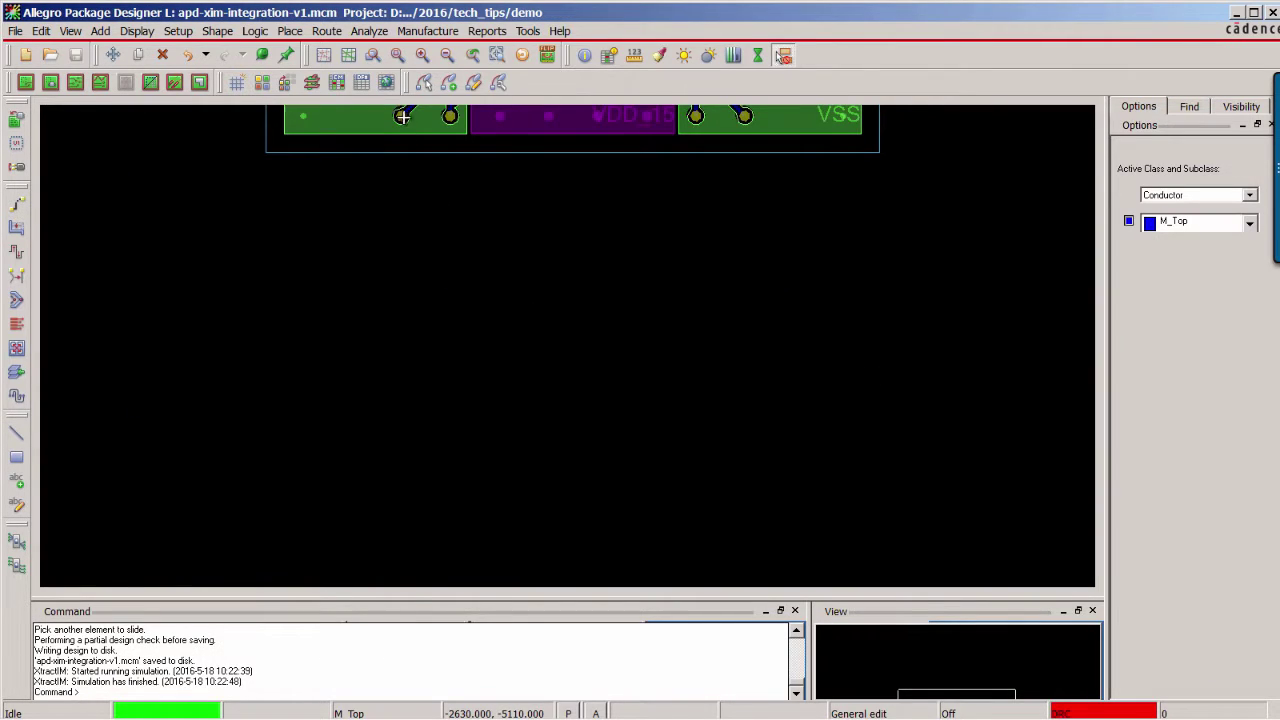
# Start XtractIM Extraction on the fitted design with extraction frequency 500 MHz
pyautogui.click(397, 57)
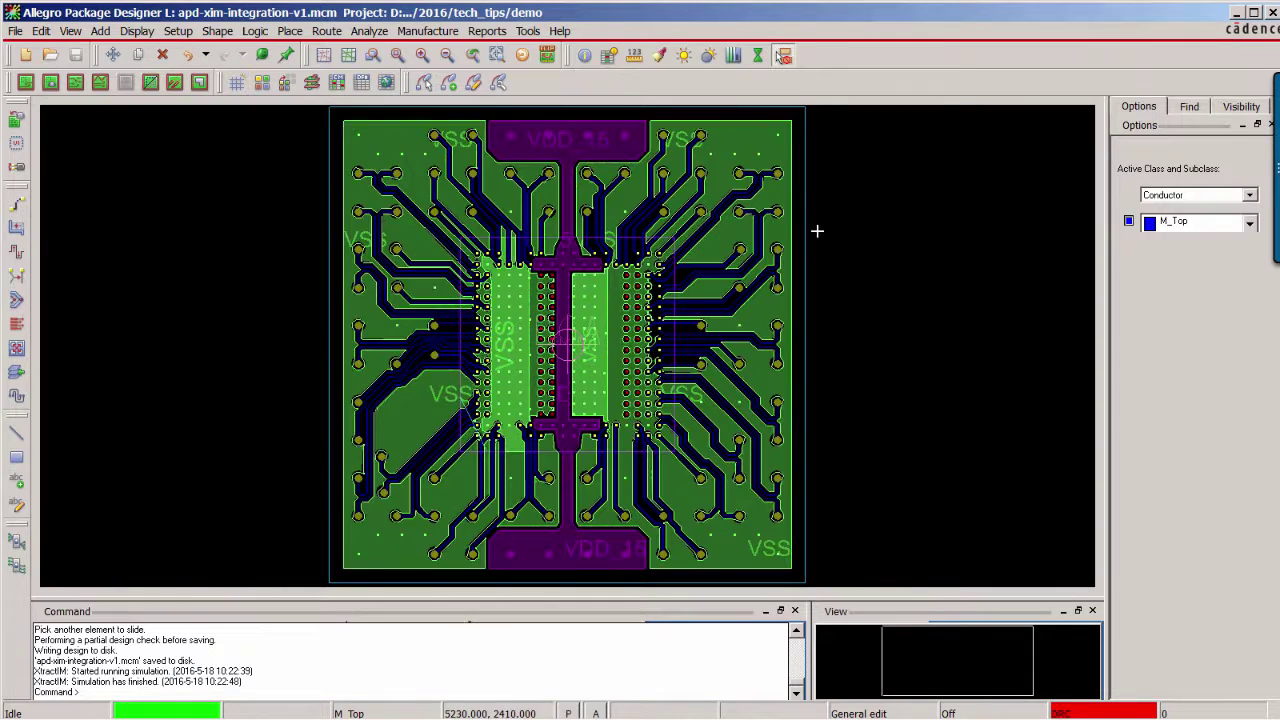
pyautogui.click(817, 149)
pyautogui.click(370, 33)
pyautogui.moveTo(386, 203)
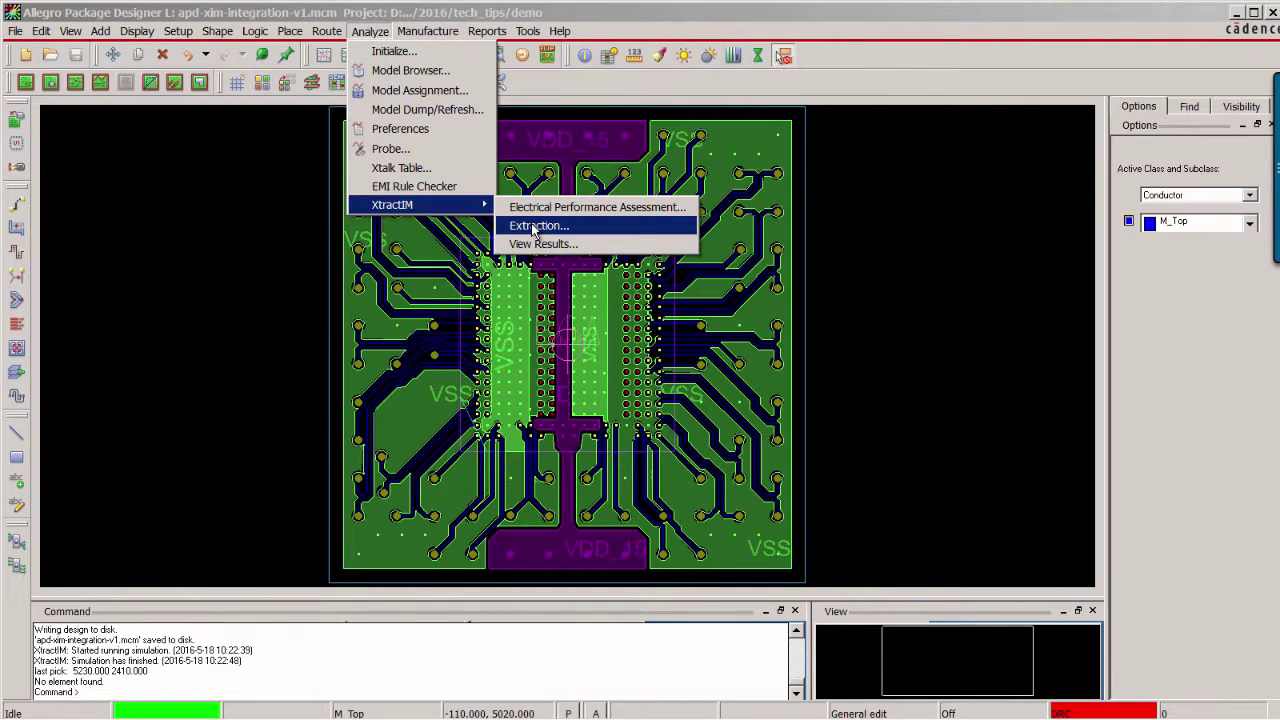
pyautogui.click(540, 227)
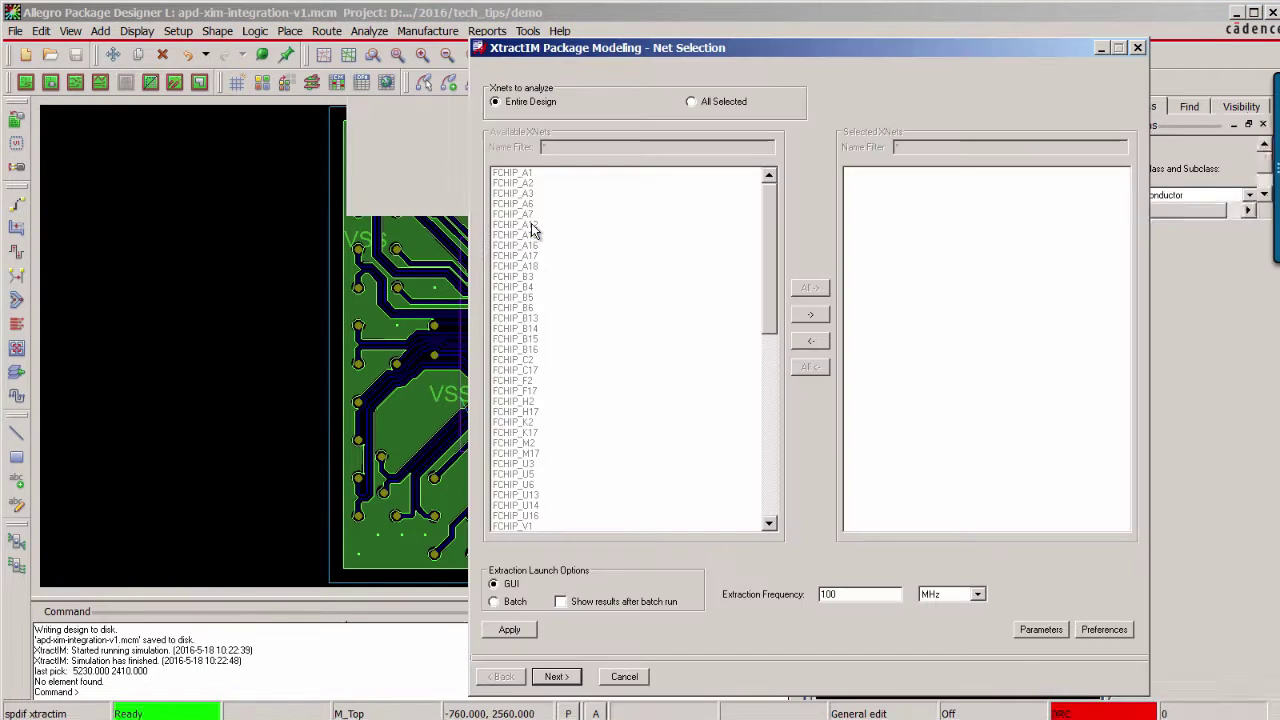
pyautogui.doubleClick(860, 595)
pyautogui.write('500')
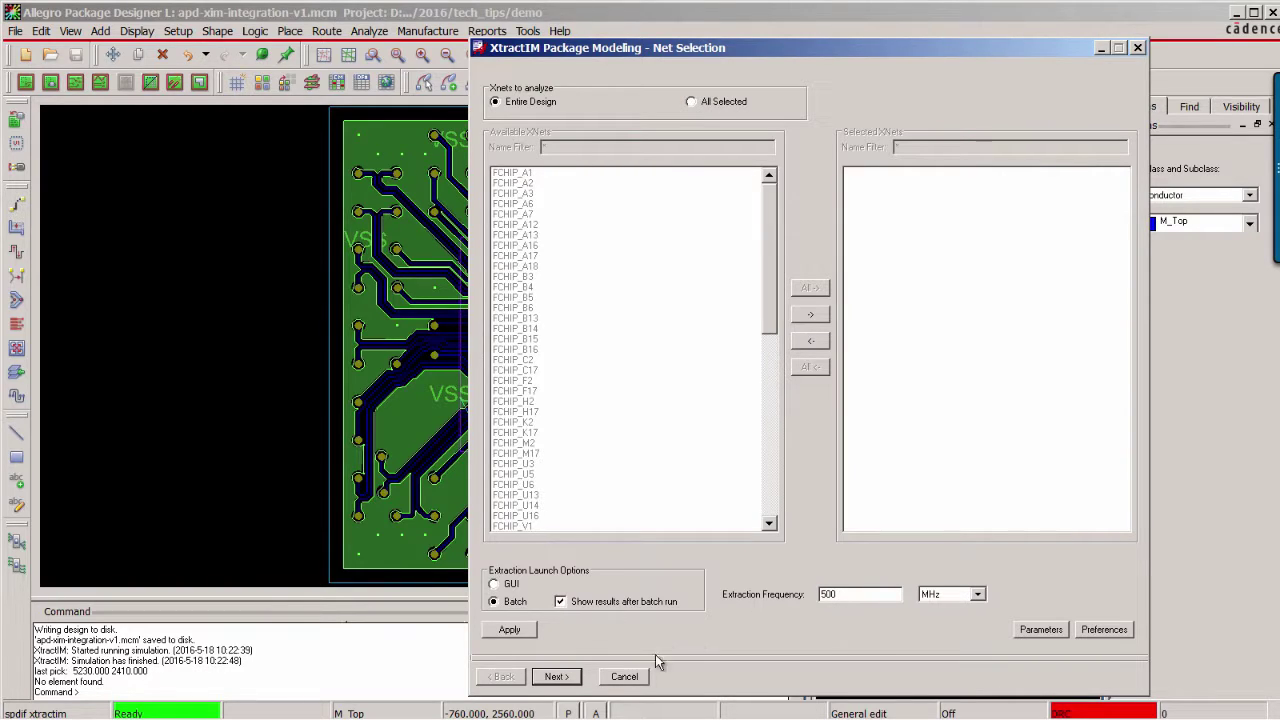
# Run the RLC extraction and dismiss the tip to show the self-resistance plot
pyautogui.click(556, 677)
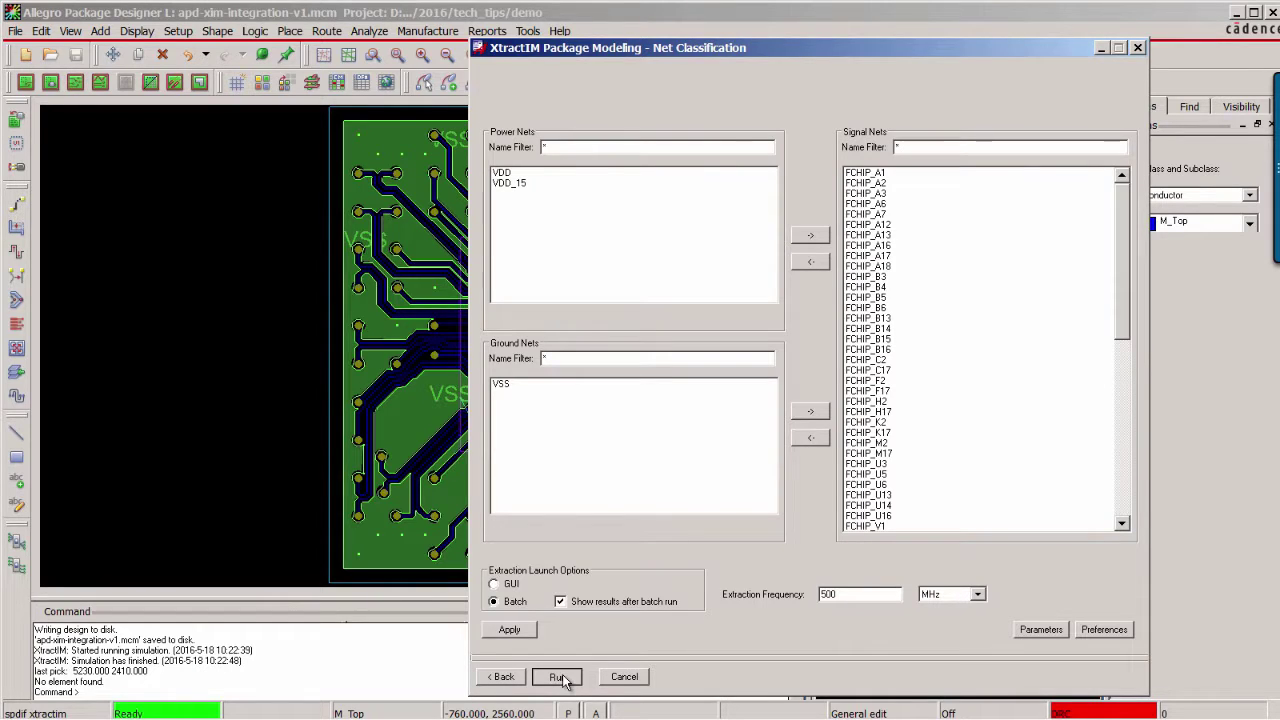
pyautogui.click(558, 677)
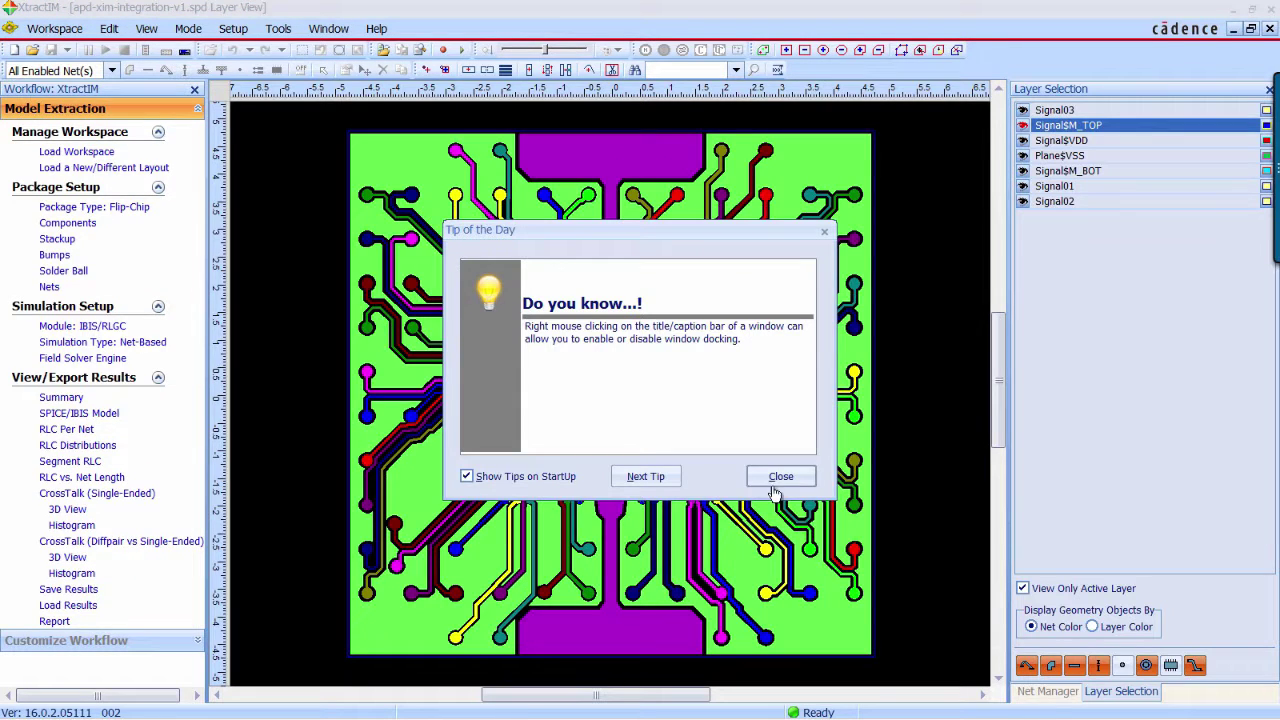
pyautogui.click(778, 478)
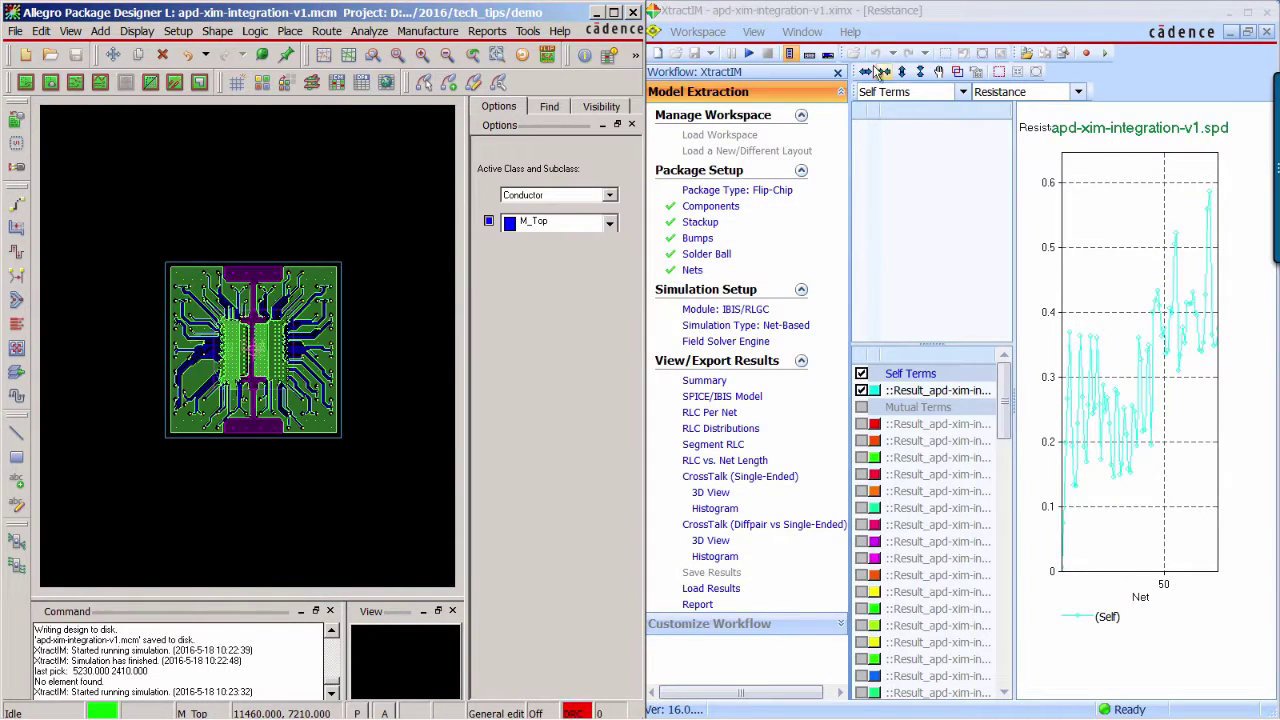
# Hide the Workflow panel and plot the inductance results, then the capacitance results
pyautogui.click(788, 53)
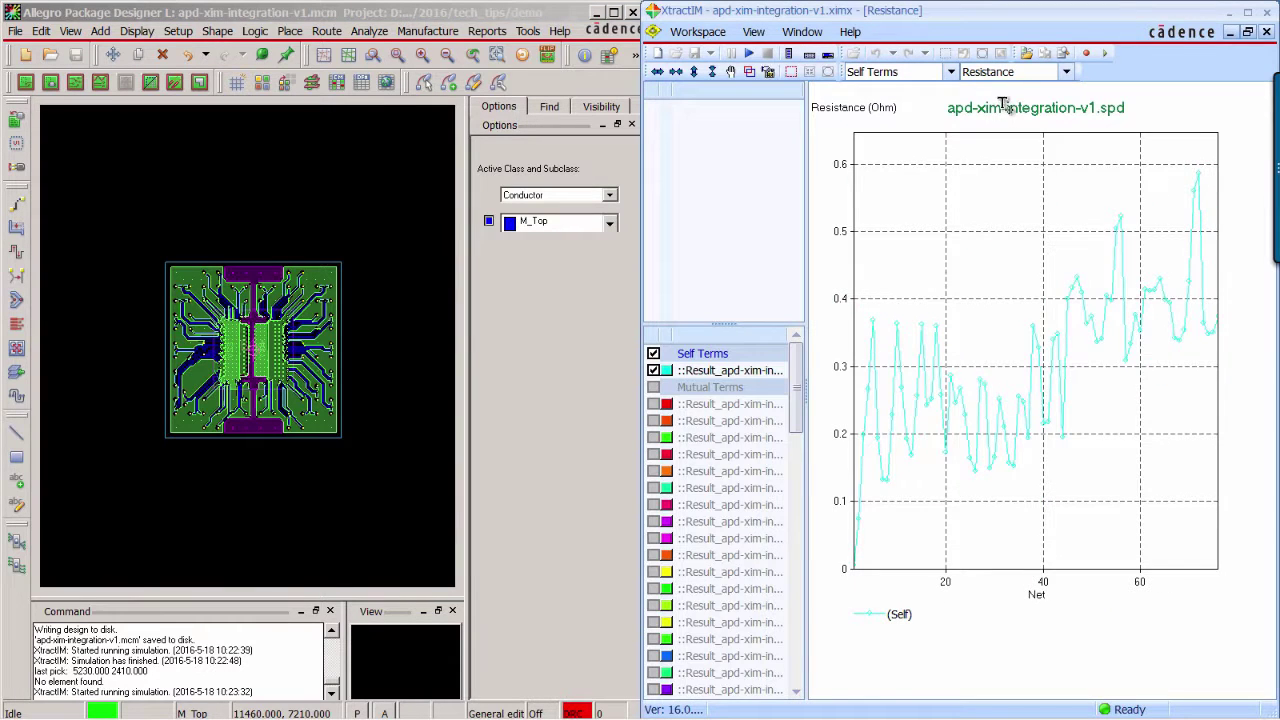
pyautogui.click(1065, 72)
pyautogui.click(1043, 104)
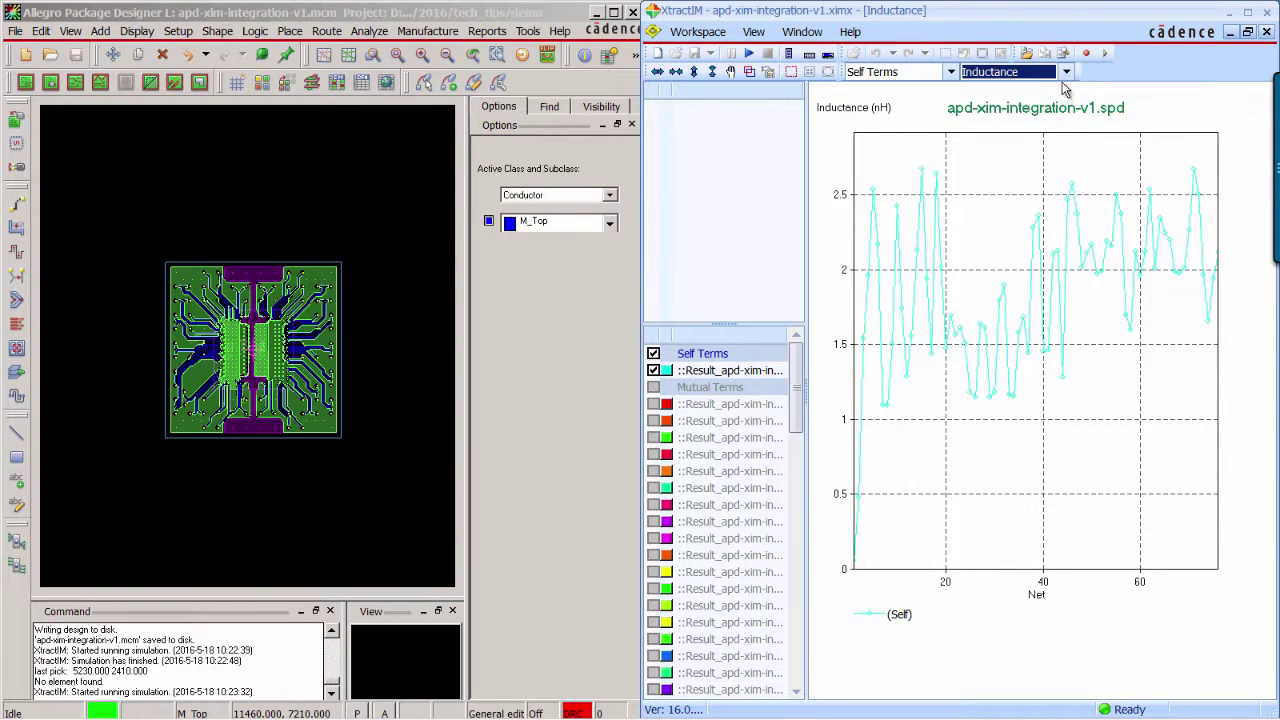
pyautogui.click(1066, 72)
pyautogui.click(1050, 121)
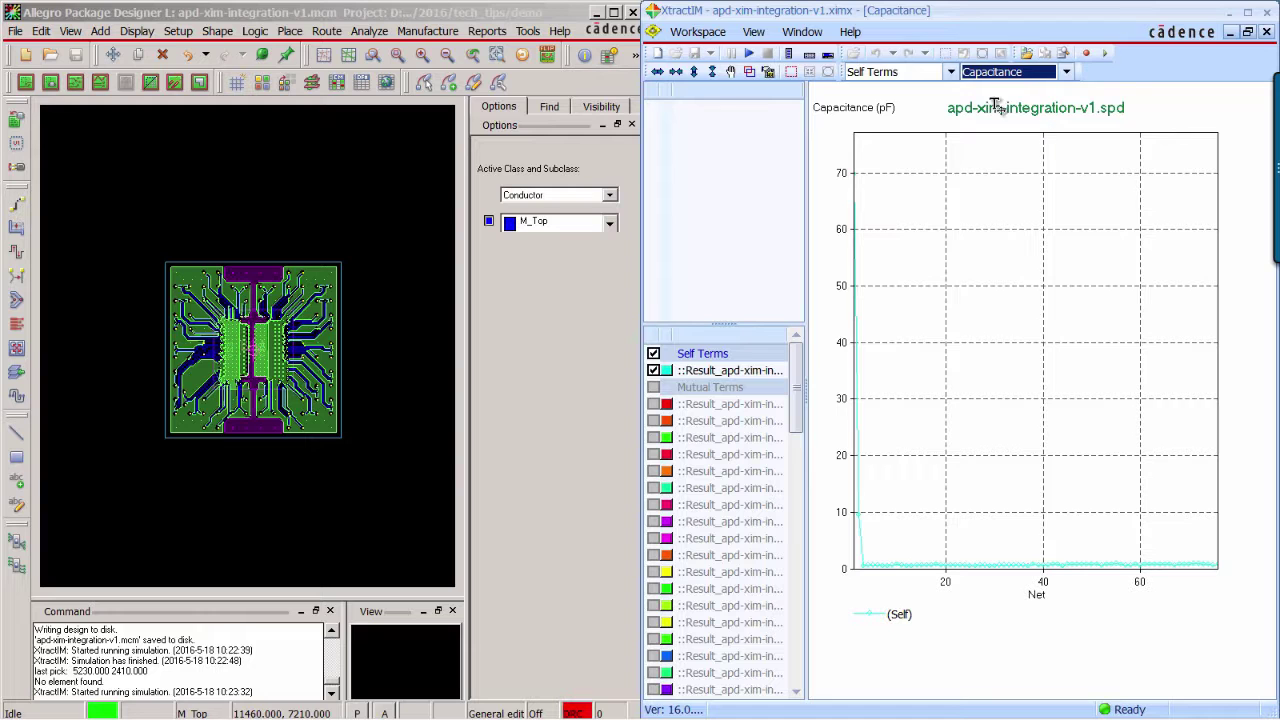
# In the demo project folder, review the SPICE_pi.ckt, SPICE_t.ckt and PinModel.csv output files
pyautogui.moveTo(400, 718)
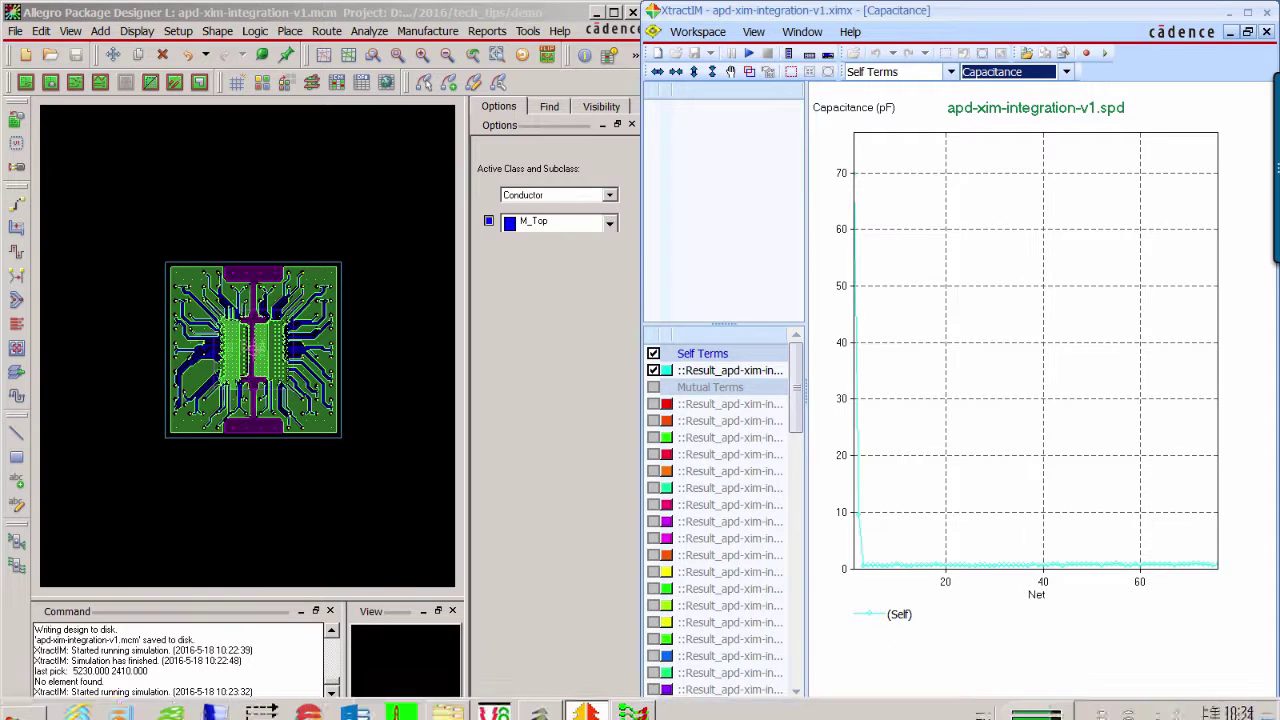
pyautogui.click(447, 712)
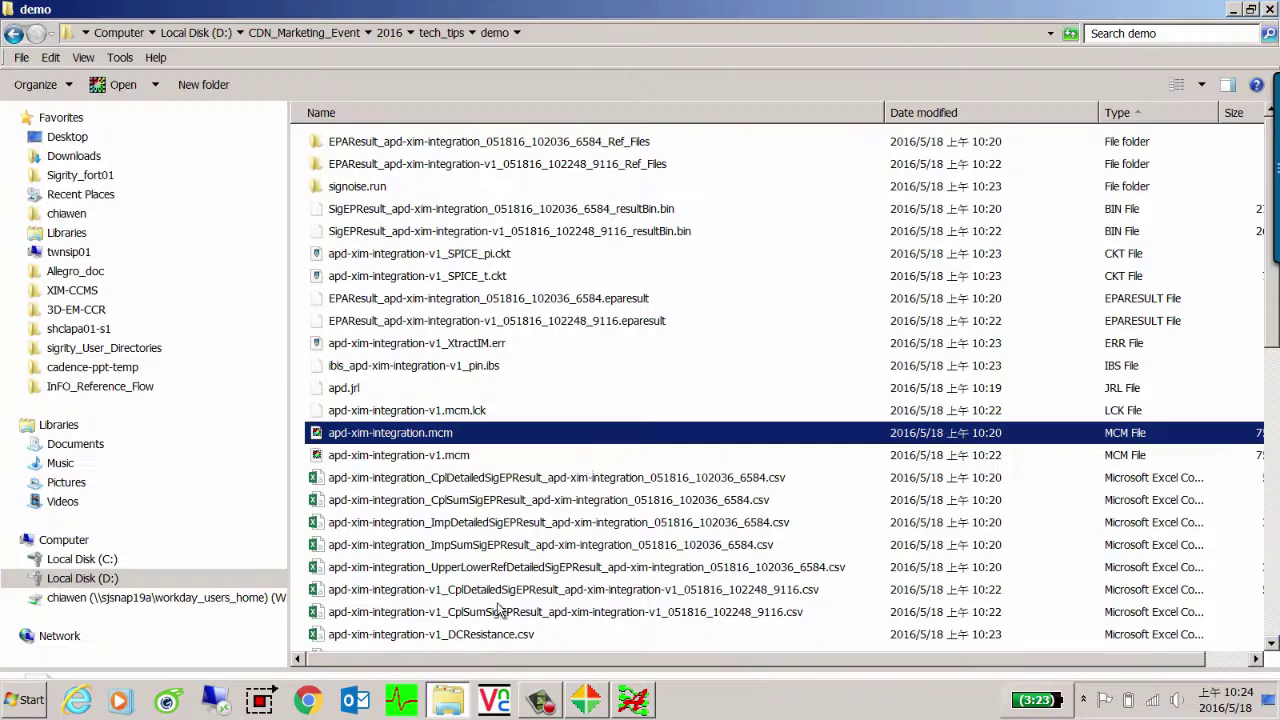
pyautogui.click(483, 258)
pyautogui.click(486, 277)
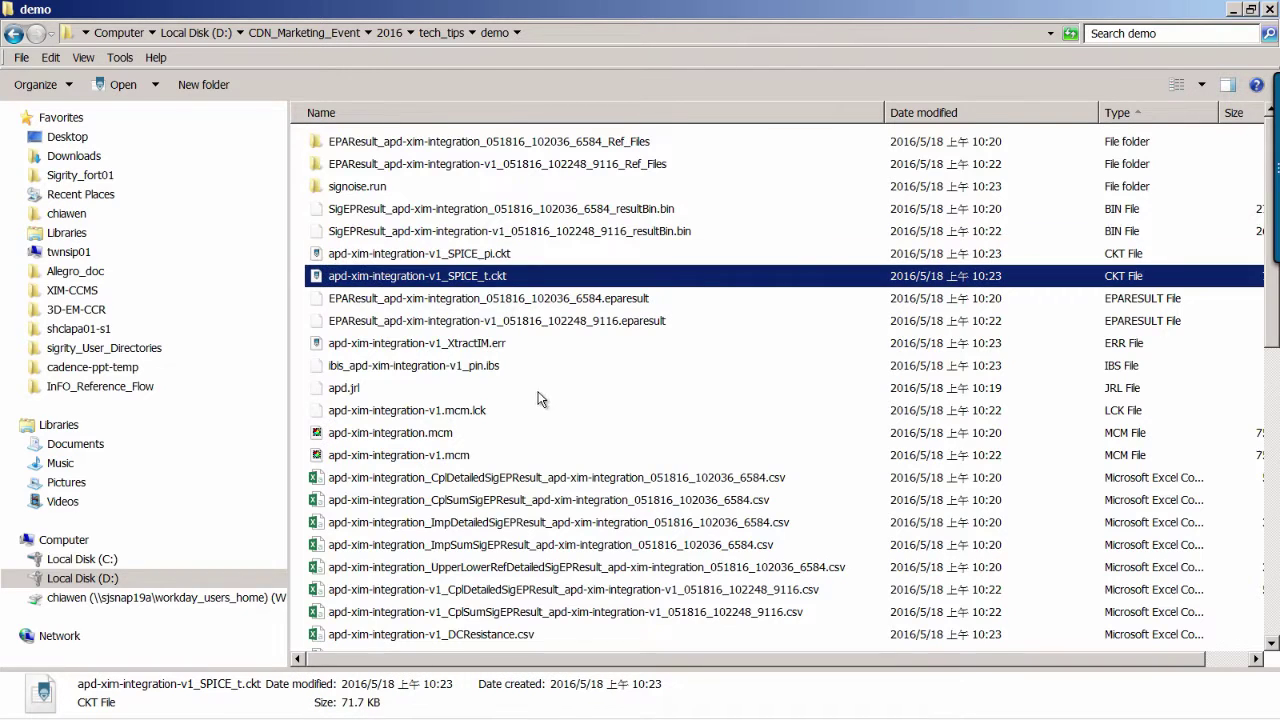
pyautogui.scroll(-3, 545, 398)
pyautogui.click(490, 510)
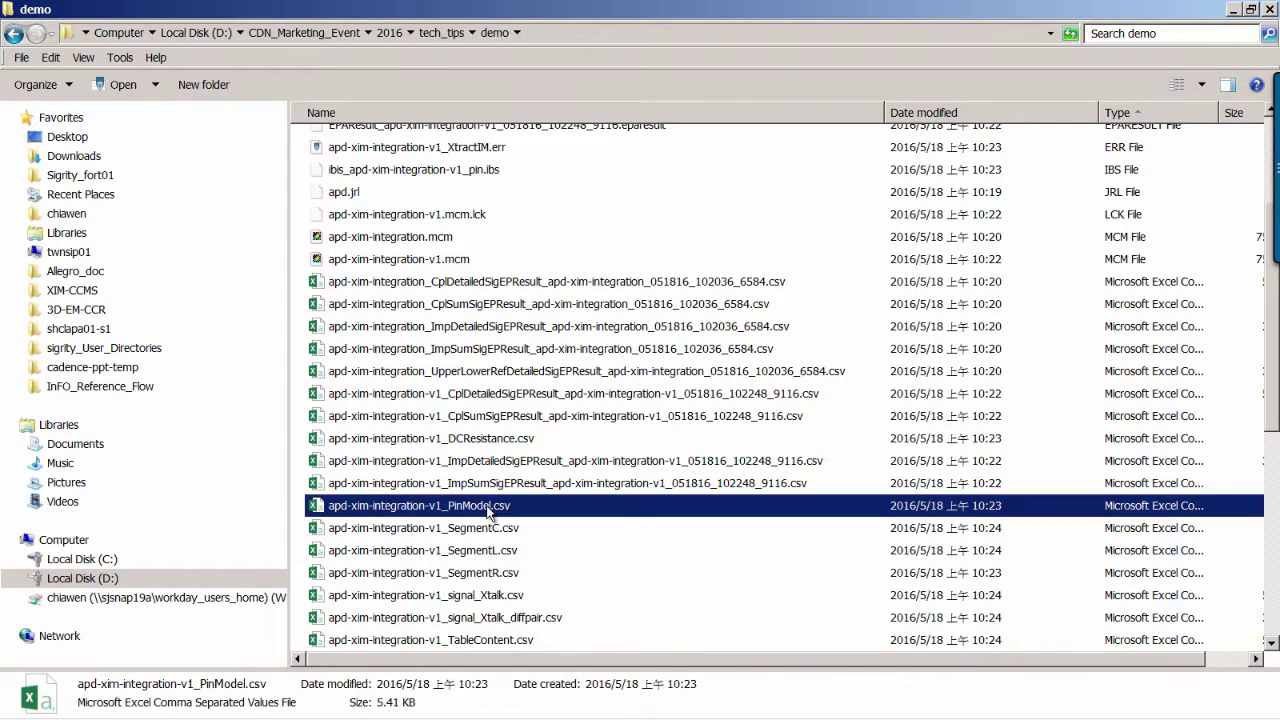